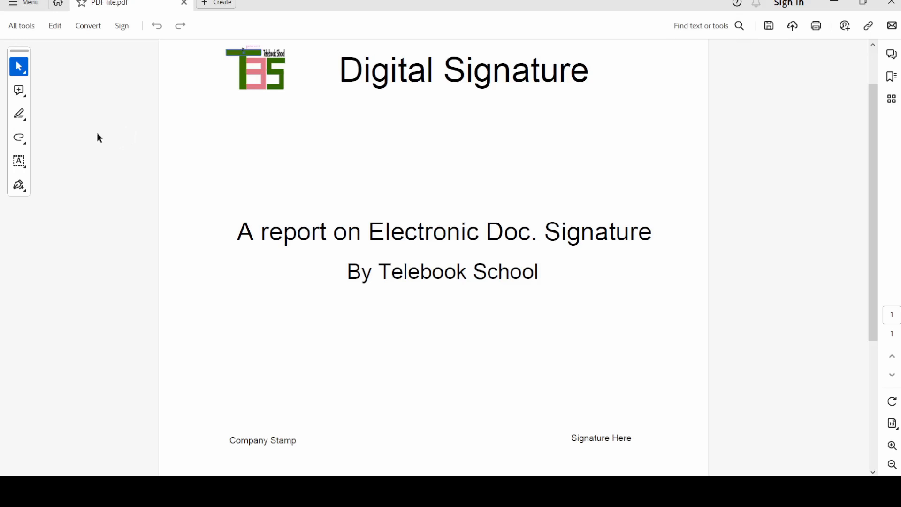
Open the Fill & Sign tools from the All tools list.
{"action": "left_click", "coordinate": [30, 27]}
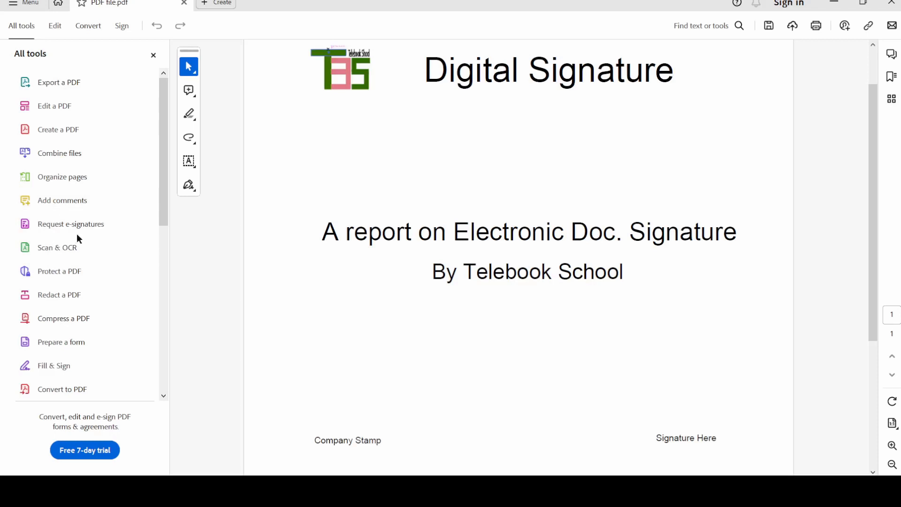
{"action": "left_click", "coordinate": [53, 371]}
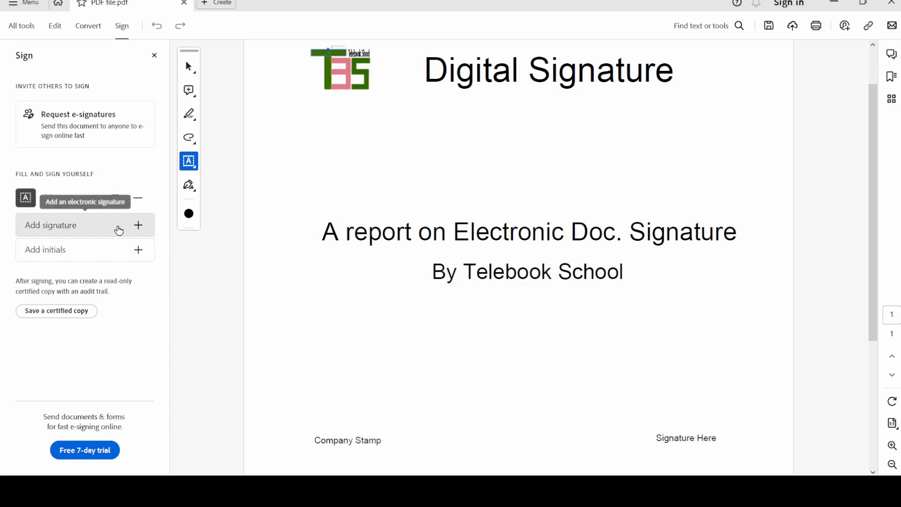
Start a new signature, type a name in it, then erase the name so the field is blank.
{"action": "left_click", "coordinate": [140, 229]}
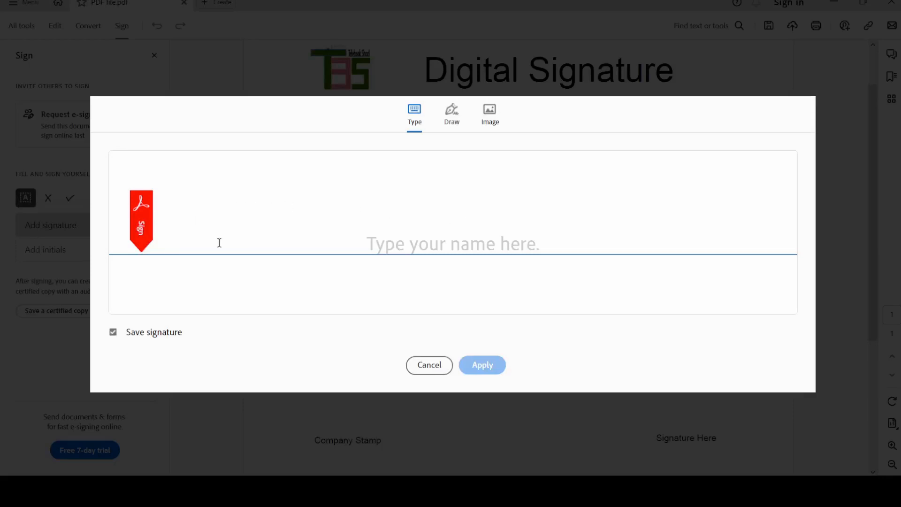
{"action": "type", "text": "Al"}
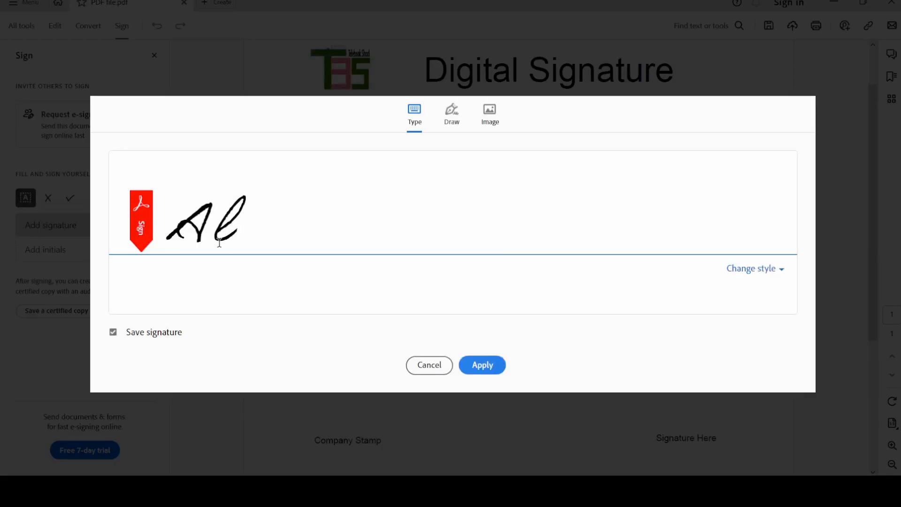
{"action": "type", "text": "-amin"}
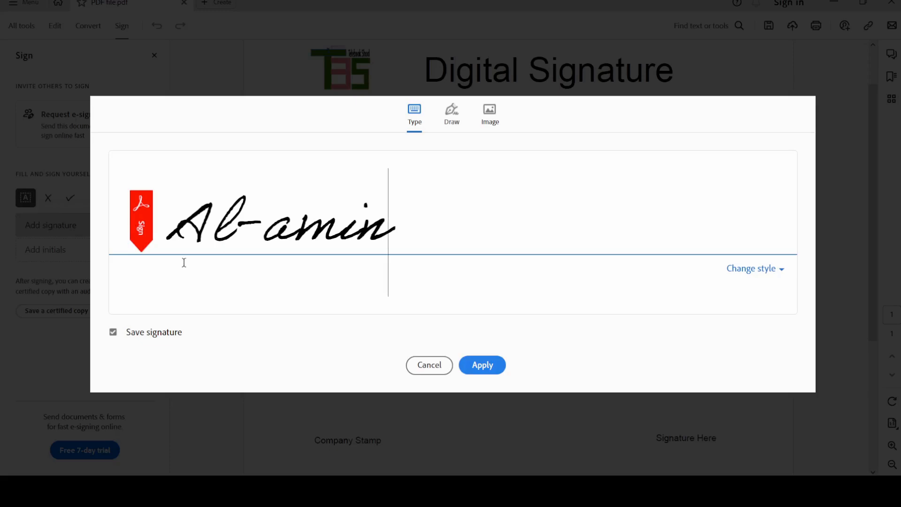
{"action": "key", "text": "BackSpace"}
{"action": "key", "text": "BackSpace"}
{"action": "key", "text": "BackSpace"}
{"action": "key", "text": "BackSpace"}
{"action": "key", "text": "BackSpace"}
{"action": "key", "text": "BackSpace"}
{"action": "key", "text": "BackSpace"}
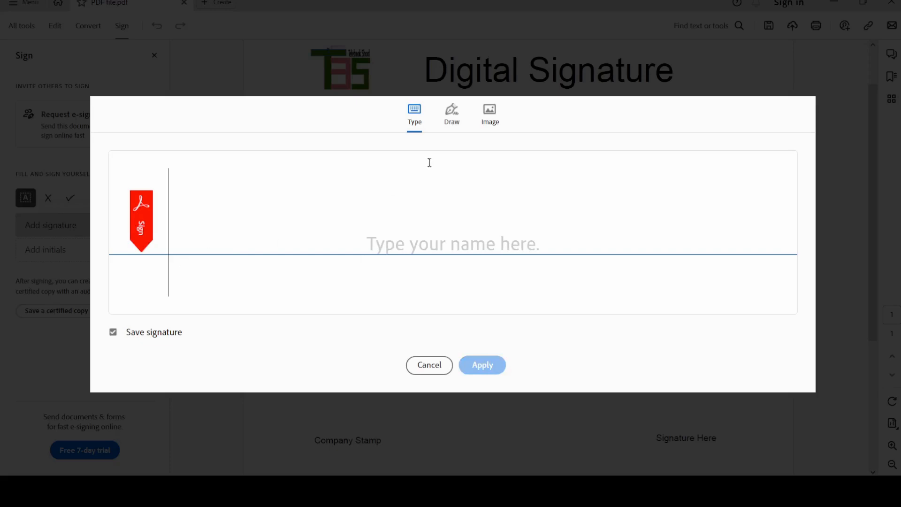
Draw a freehand signature in the Draw tab, then switch to the Image option to pick a file.
{"action": "left_click", "coordinate": [453, 118]}
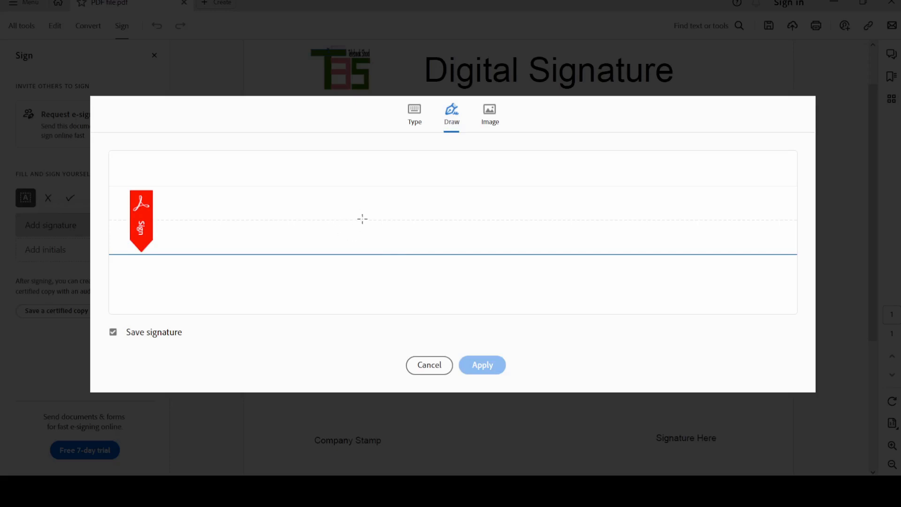
{"action": "mouse_move", "coordinate": [360, 223]}
{"action": "left_mouse_down"}
{"action": "mouse_move", "coordinate": [370, 231]}
{"action": "mouse_move", "coordinate": [380, 212]}
{"action": "mouse_move", "coordinate": [394, 206]}
{"action": "mouse_move", "coordinate": [379, 221]}
{"action": "mouse_move", "coordinate": [412, 206]}
{"action": "mouse_move", "coordinate": [418, 182]}
{"action": "mouse_move", "coordinate": [385, 188]}
{"action": "mouse_move", "coordinate": [407, 217]}
{"action": "mouse_move", "coordinate": [399, 237]}
{"action": "mouse_move", "coordinate": [519, 177]}
{"action": "left_mouse_up"}
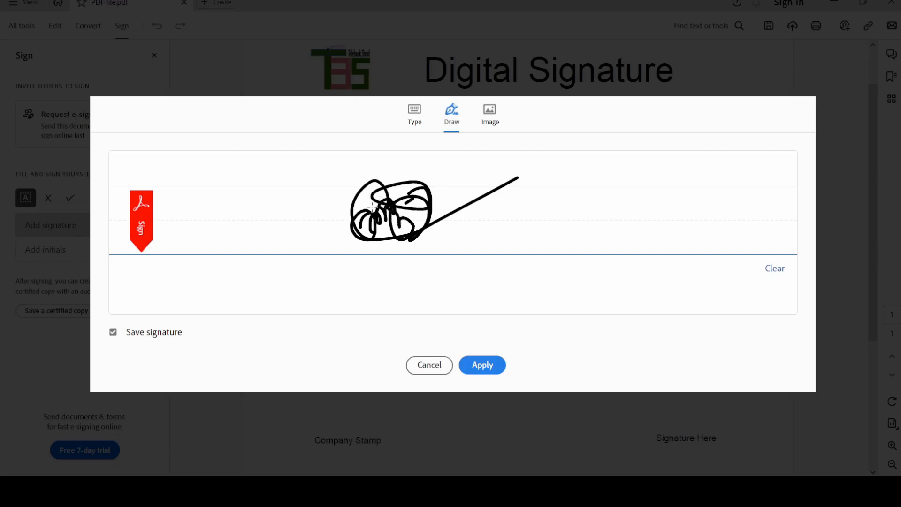
{"action": "left_click", "coordinate": [491, 123]}
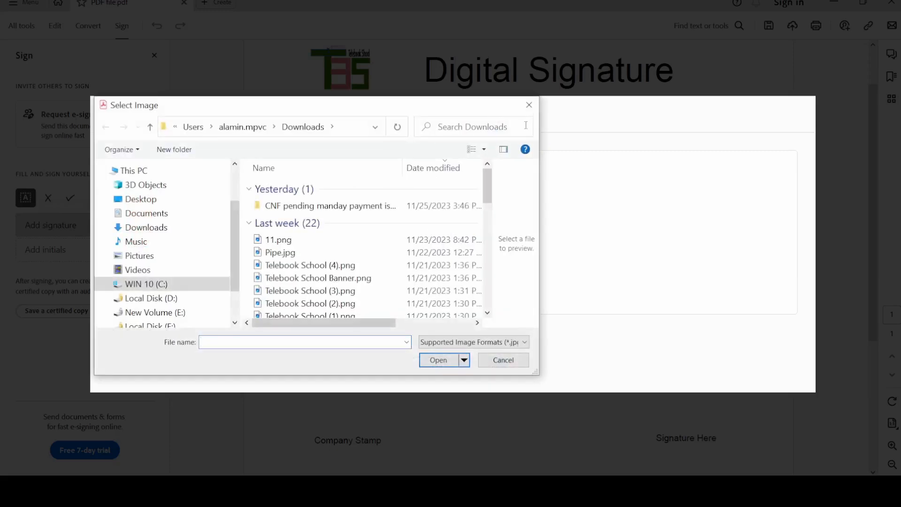
Select Pipe.jpg, cancel loading it, and return to the Draw tab's signature.
{"action": "left_click", "coordinate": [296, 253]}
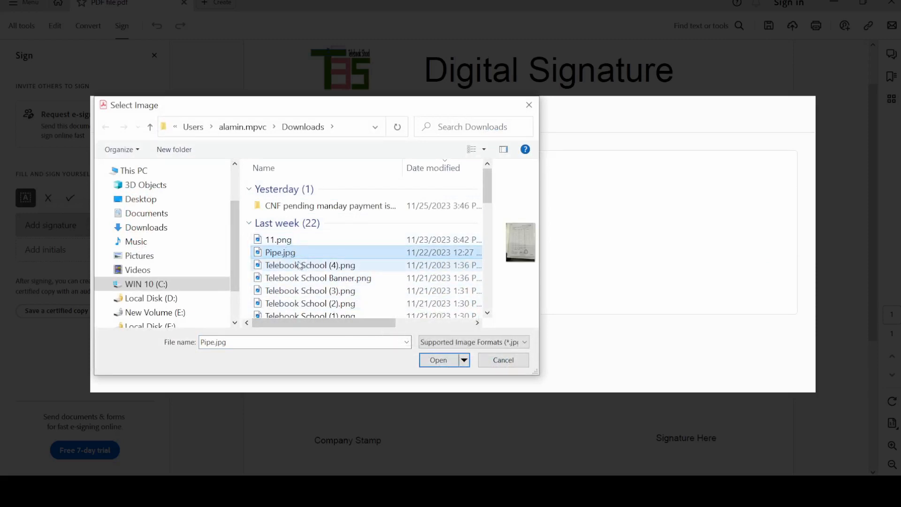
{"action": "left_click", "coordinate": [510, 365]}
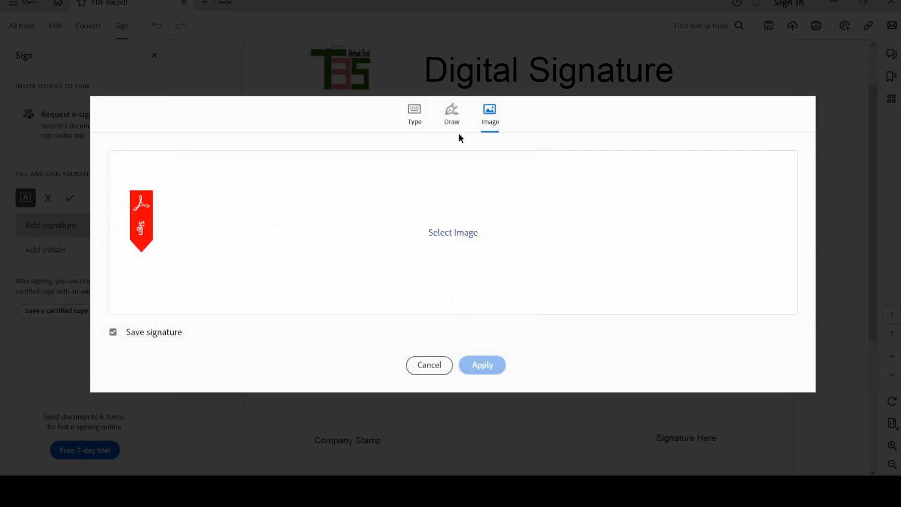
{"action": "left_click", "coordinate": [453, 117]}
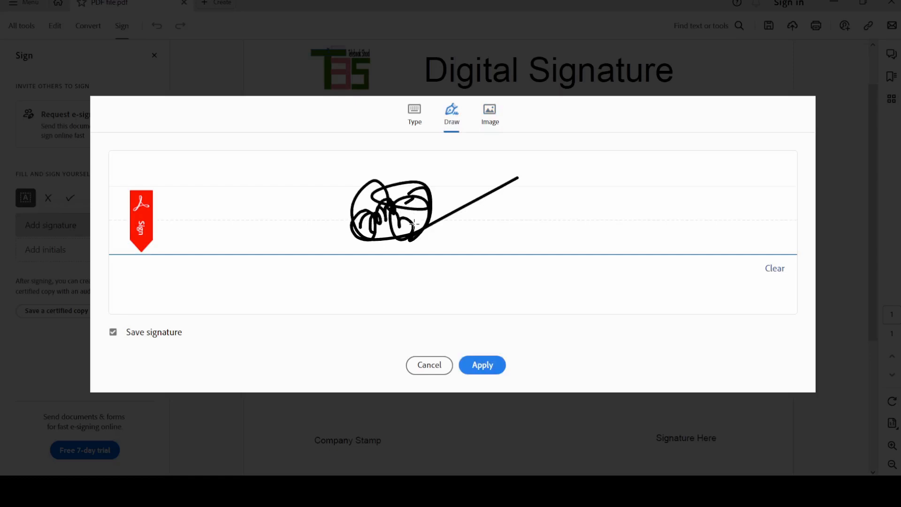
Apply the drawn signature above the Signature Here label and review its '...' options, leaving it unchanged.
{"action": "left_click", "coordinate": [481, 366]}
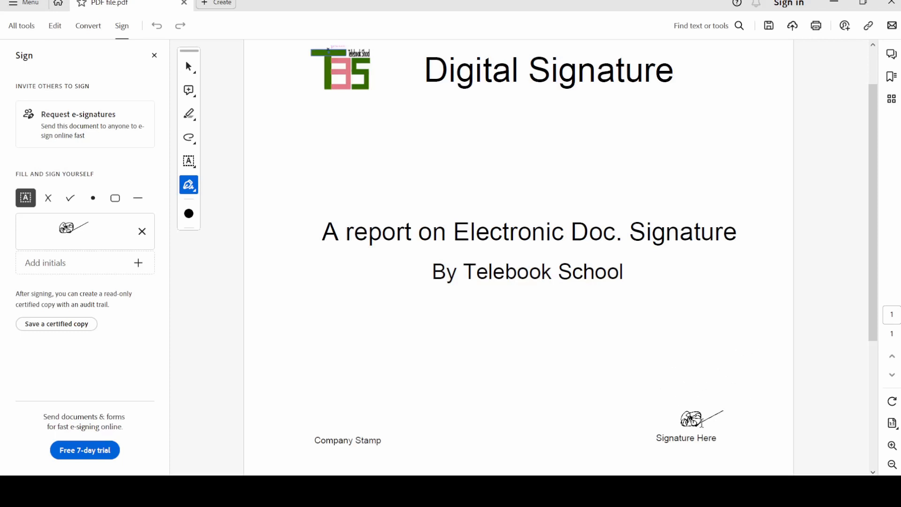
{"action": "left_click", "coordinate": [702, 423]}
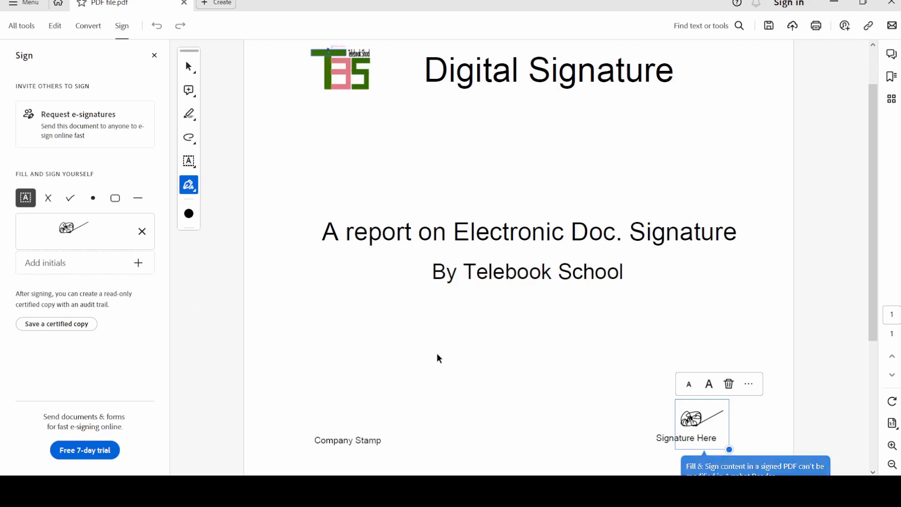
{"action": "left_click", "coordinate": [748, 424]}
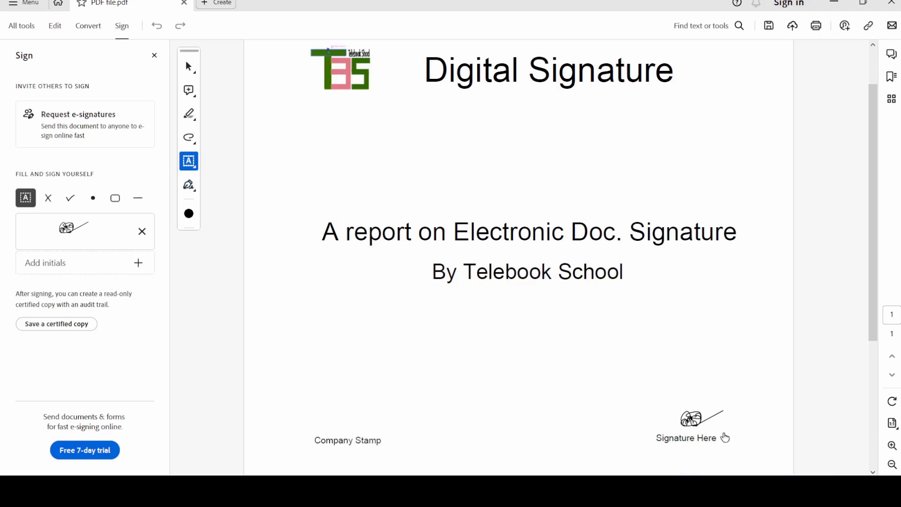
{"action": "left_click", "coordinate": [691, 422]}
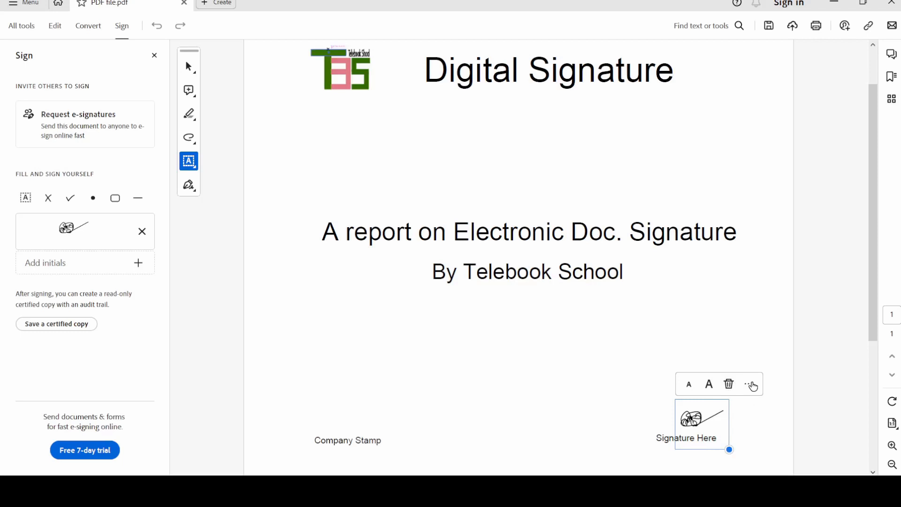
{"action": "left_click", "coordinate": [749, 384]}
{"action": "left_click", "coordinate": [769, 417]}
Open Add a stamp from All tools and browse the Dynamic stamps without choosing one.
{"action": "left_click", "coordinate": [154, 56]}
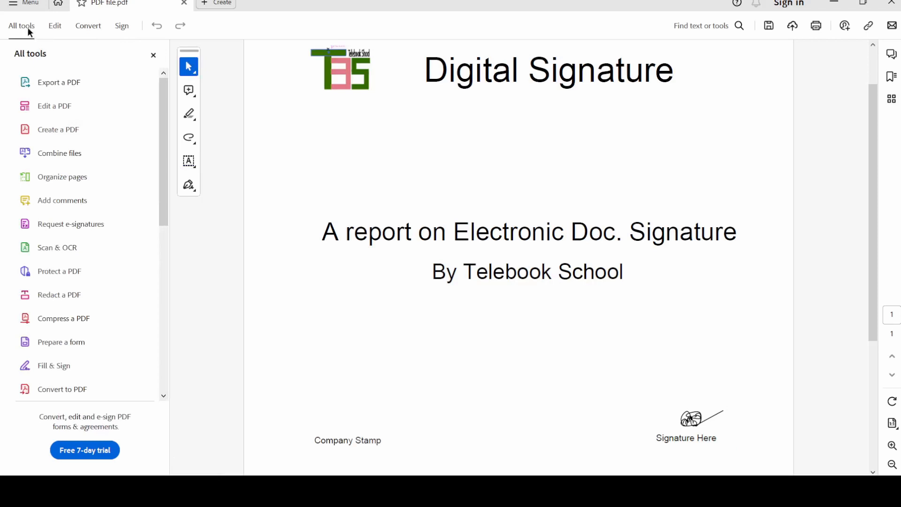
{"action": "left_click_drag", "start_coordinate": [165, 176], "coordinate": [165, 232]}
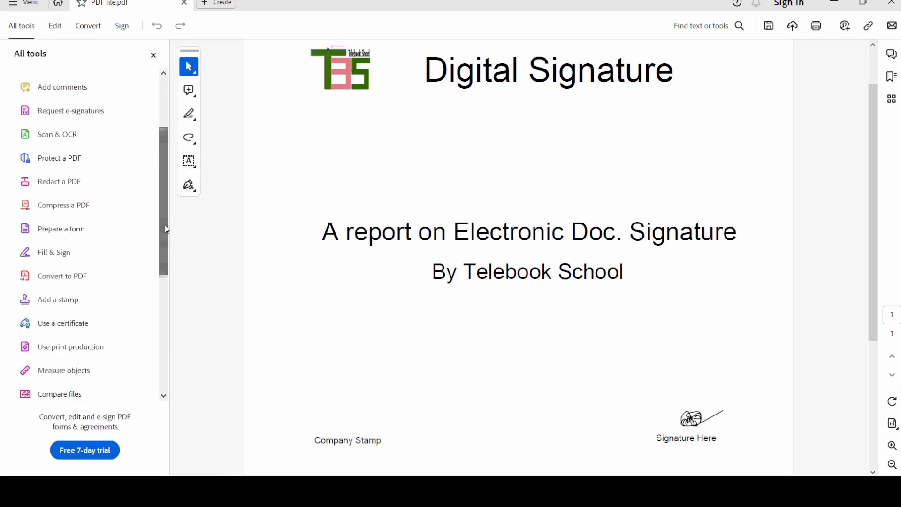
{"action": "left_click", "coordinate": [42, 305]}
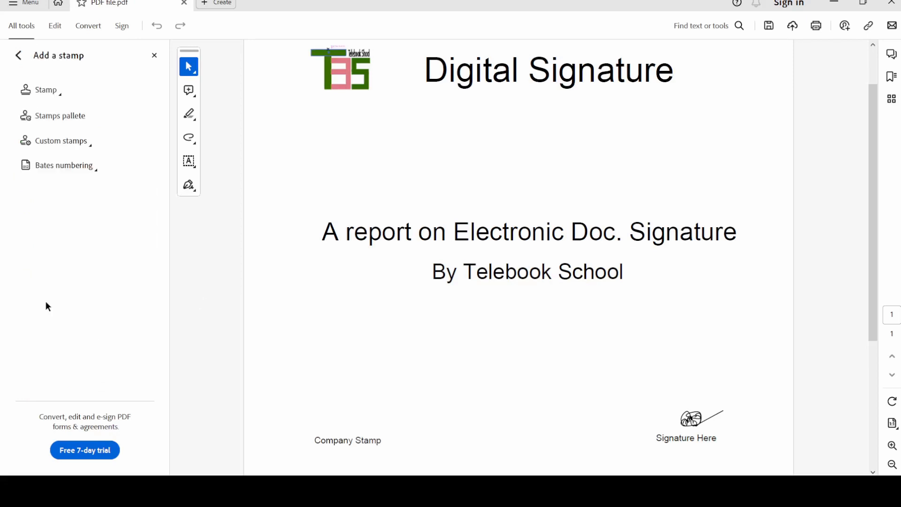
{"action": "left_click", "coordinate": [60, 92]}
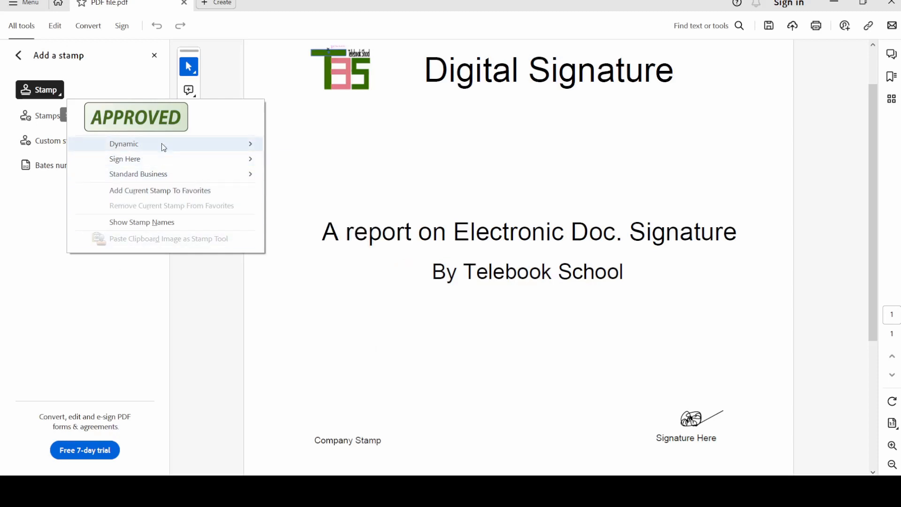
{"action": "mouse_move", "coordinate": [161, 145]}
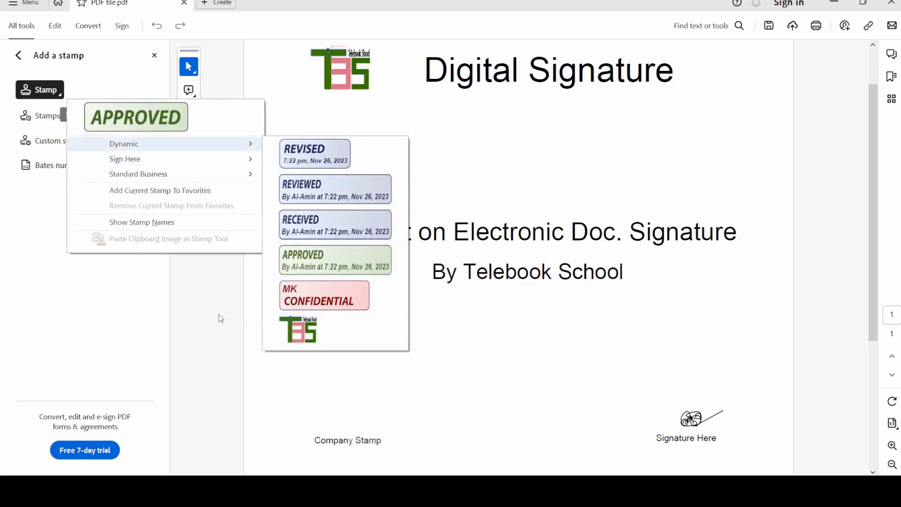
{"action": "left_click", "coordinate": [204, 313]}
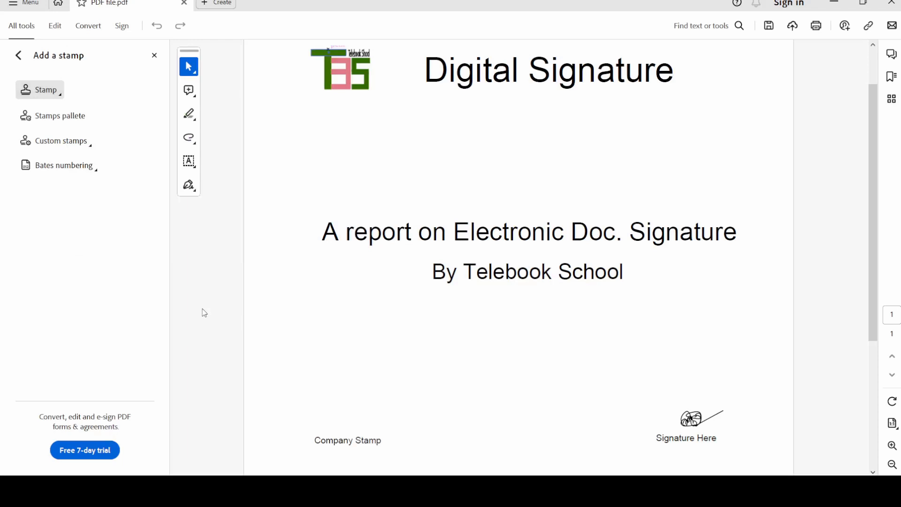
Create a custom stamp using stamp.pdf from Downloads as its image.
{"action": "left_click", "coordinate": [90, 147]}
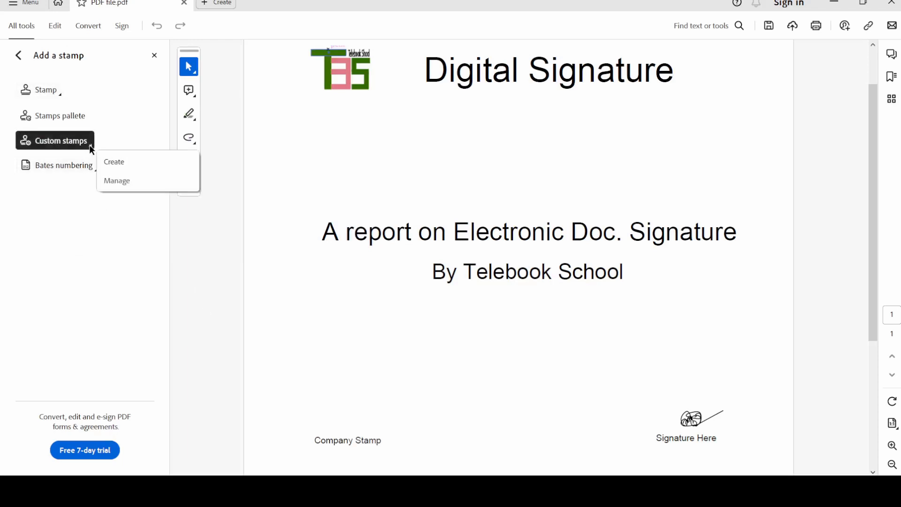
{"action": "left_click", "coordinate": [119, 165]}
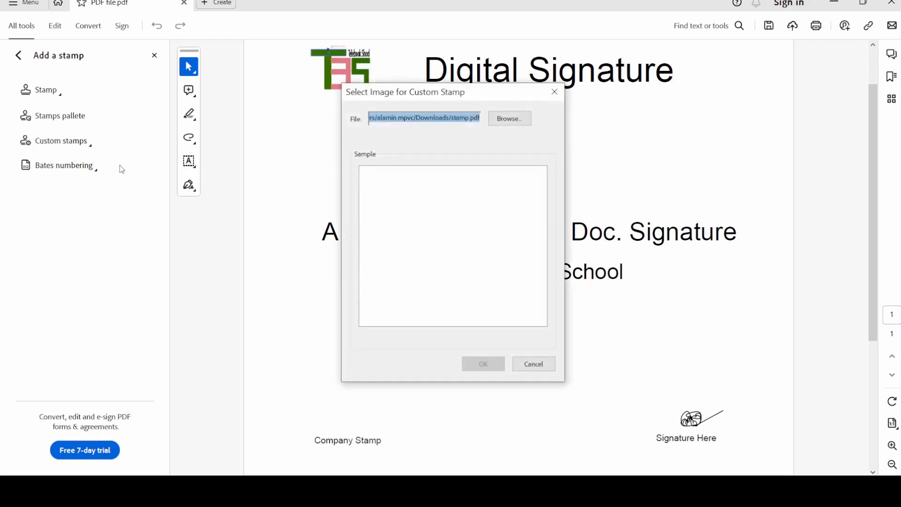
{"action": "left_click", "coordinate": [506, 122]}
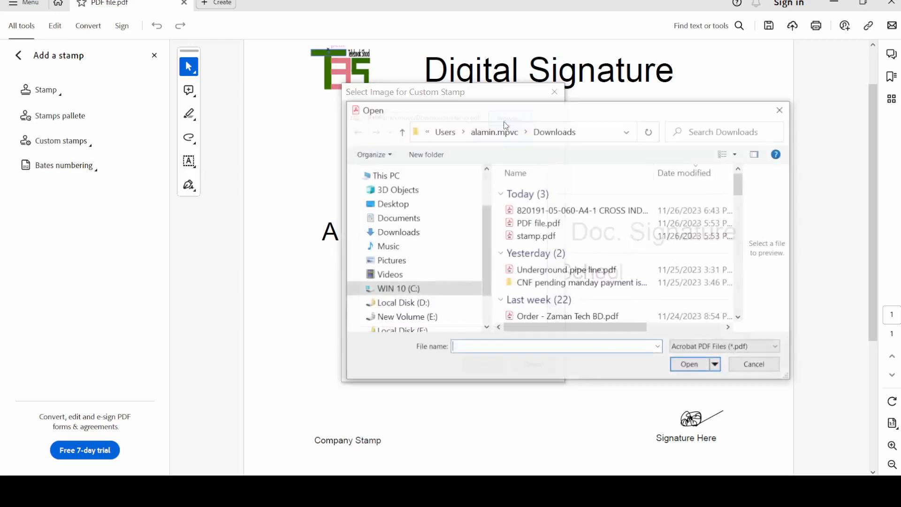
{"action": "left_click", "coordinate": [539, 236]}
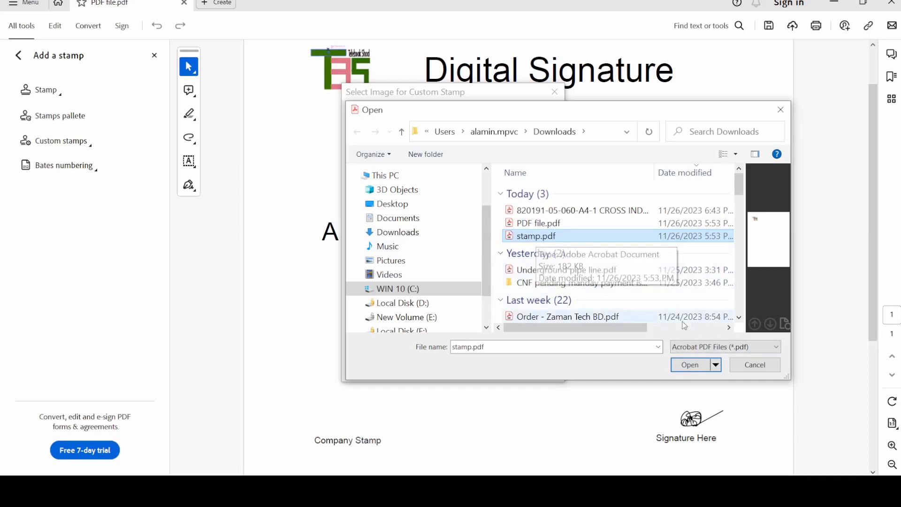
{"action": "left_click", "coordinate": [700, 370]}
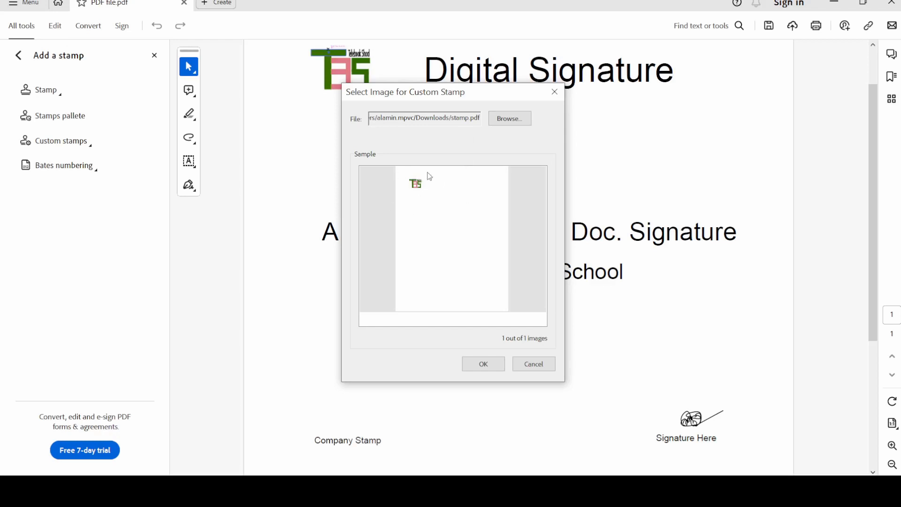
{"action": "left_click", "coordinate": [484, 364]}
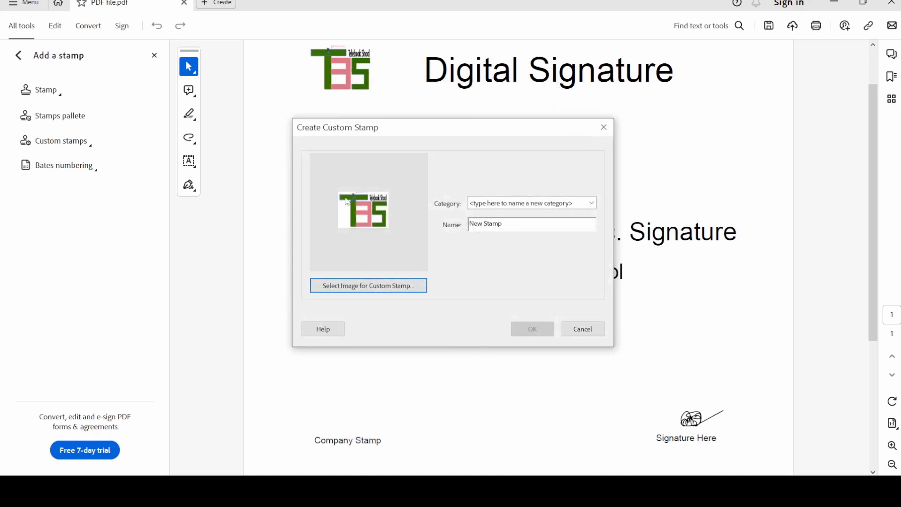
Name the stamp 'My company Logo', file it under the Sign Here category, and save it.
{"action": "left_click_drag", "start_coordinate": [510, 225], "coordinate": [445, 232]}
{"action": "type", "text": "My "}
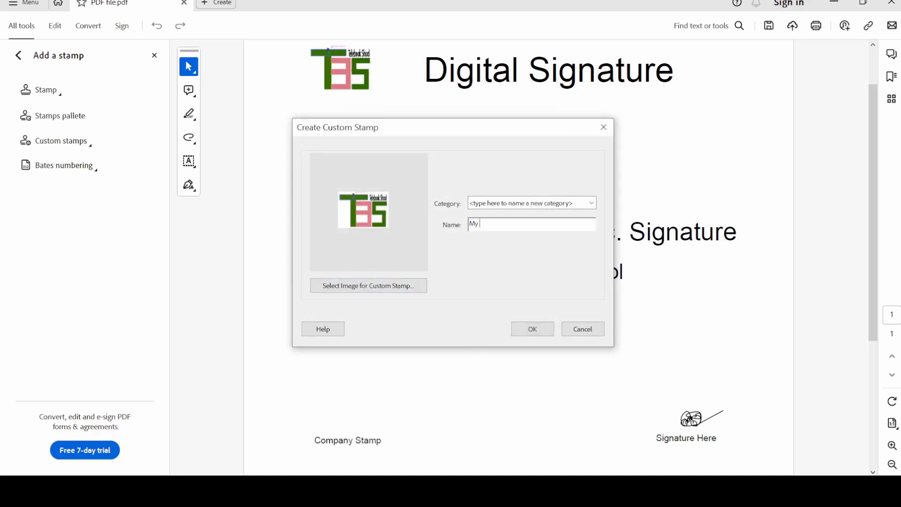
{"action": "type", "text": "company Logo"}
{"action": "left_click", "coordinate": [592, 203]}
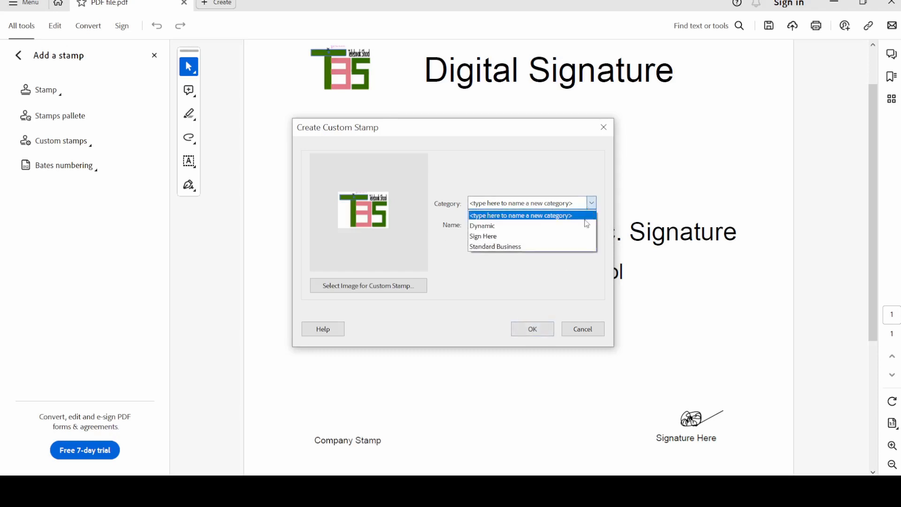
{"action": "left_click", "coordinate": [486, 236]}
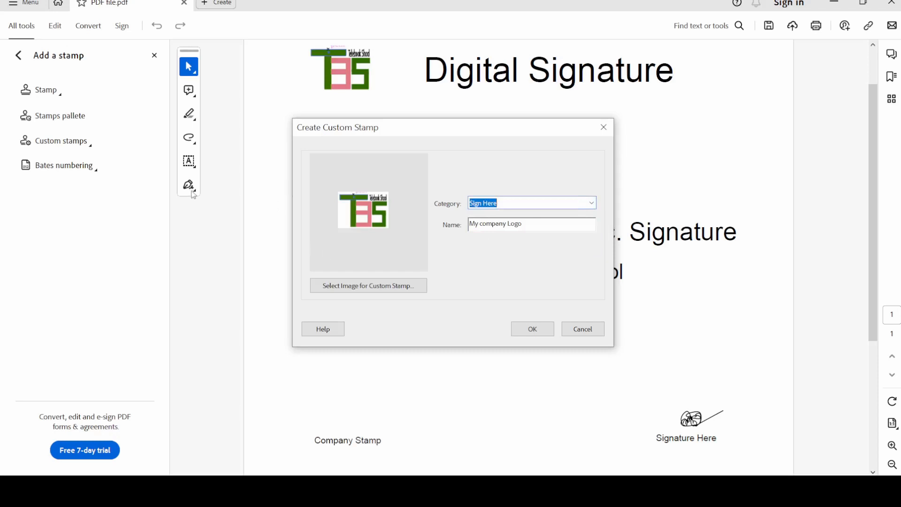
{"action": "left_click", "coordinate": [534, 330]}
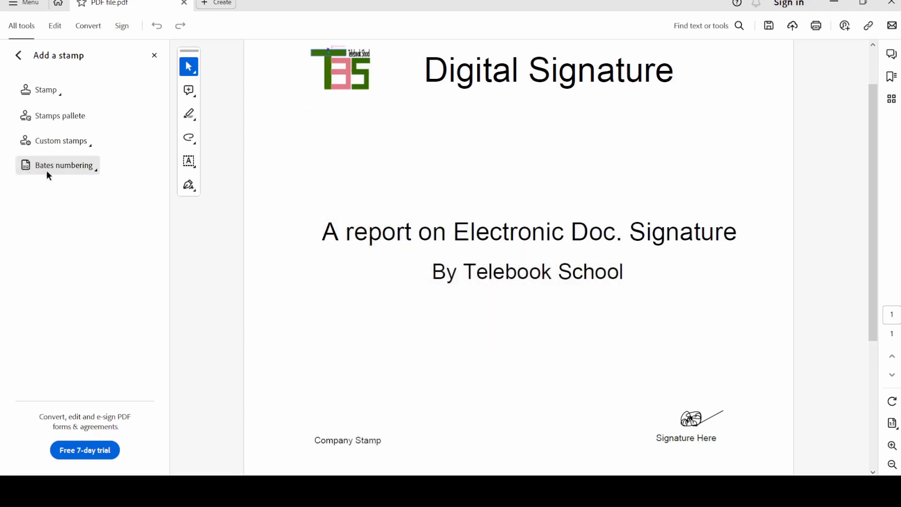
Place the TBS logo stamp from the Sign Here stamps just above the Company Stamp label.
{"action": "left_click", "coordinate": [61, 93]}
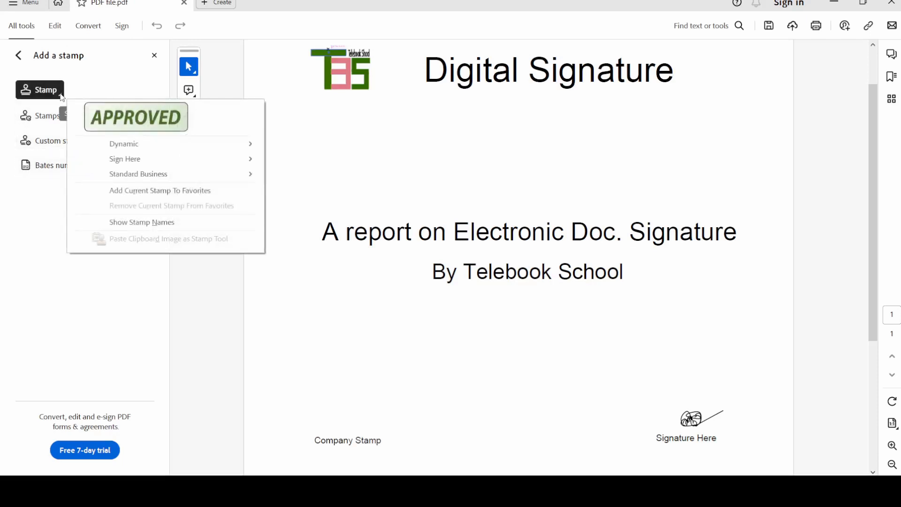
{"action": "mouse_move", "coordinate": [133, 161]}
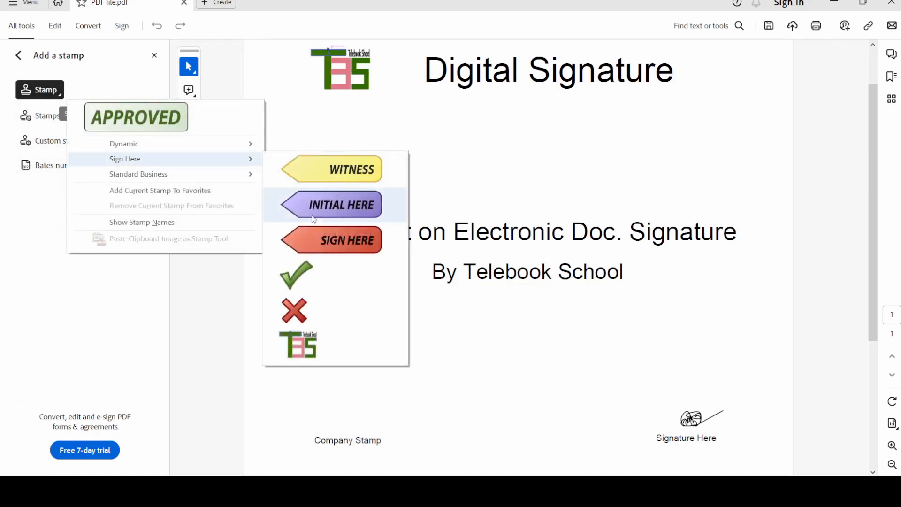
{"action": "left_click", "coordinate": [322, 349]}
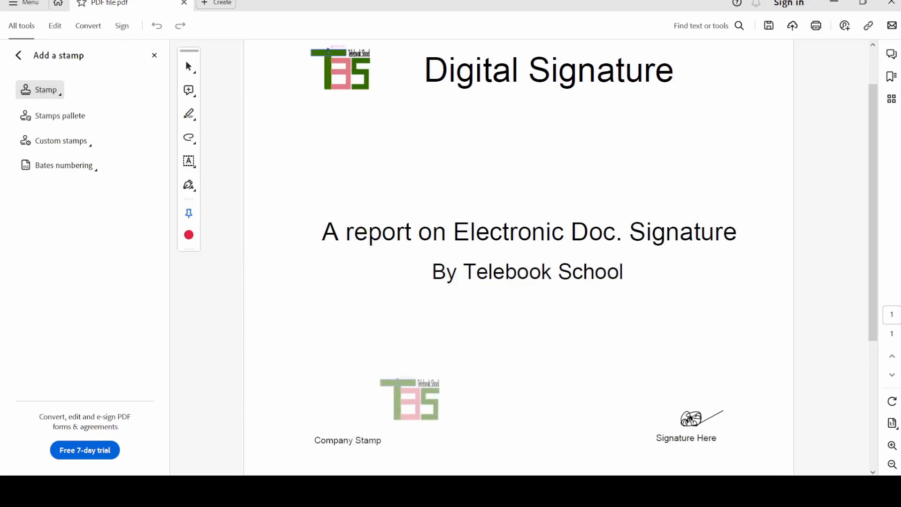
{"action": "left_click", "coordinate": [339, 409]}
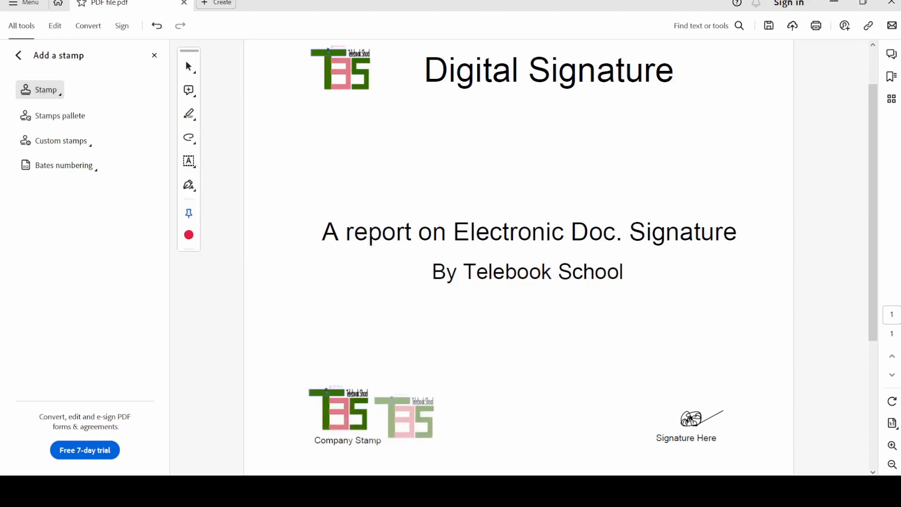
{"action": "key", "text": "Escape"}
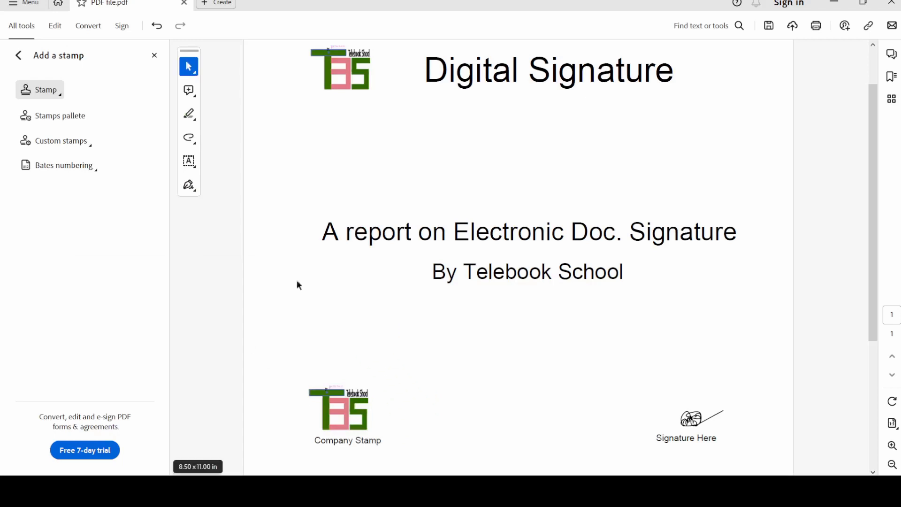
Tick Locked in the TBS stamp's Properties and deselect it.
{"action": "left_click", "coordinate": [351, 411]}
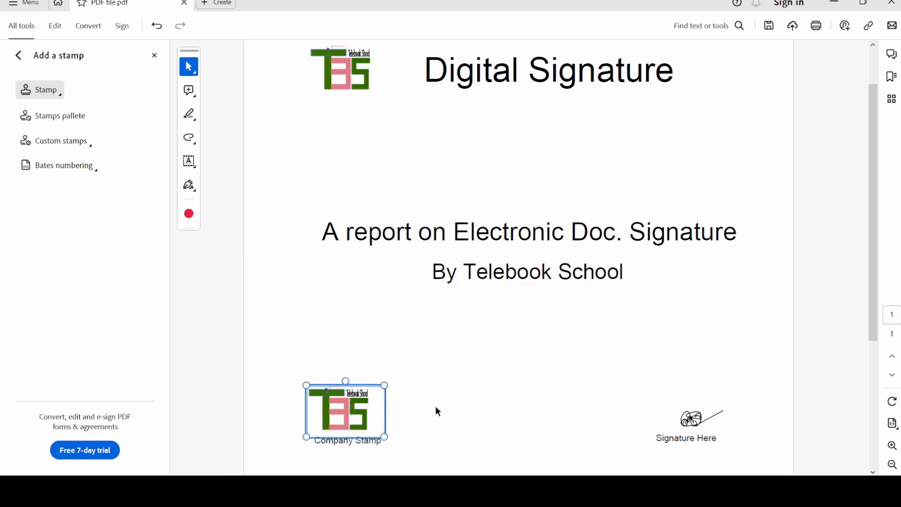
{"action": "right_click", "coordinate": [365, 414]}
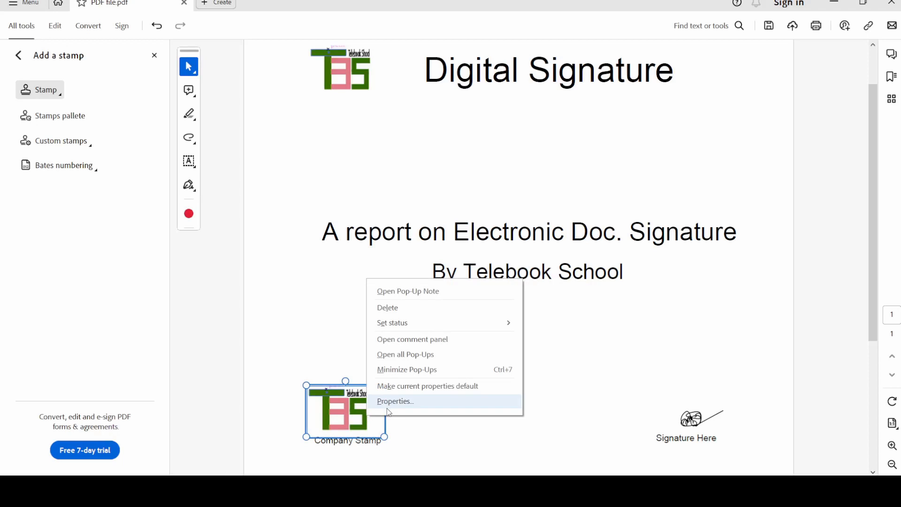
{"action": "left_click", "coordinate": [388, 406]}
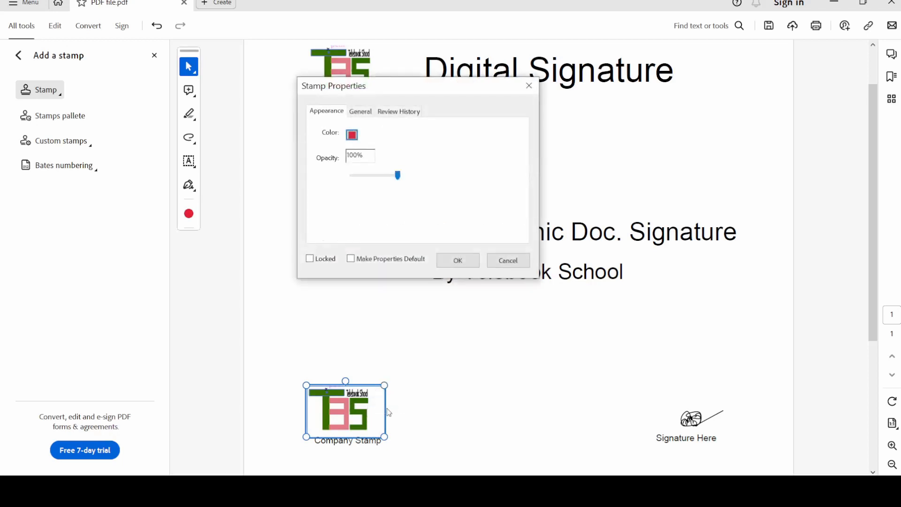
{"action": "left_click", "coordinate": [310, 259]}
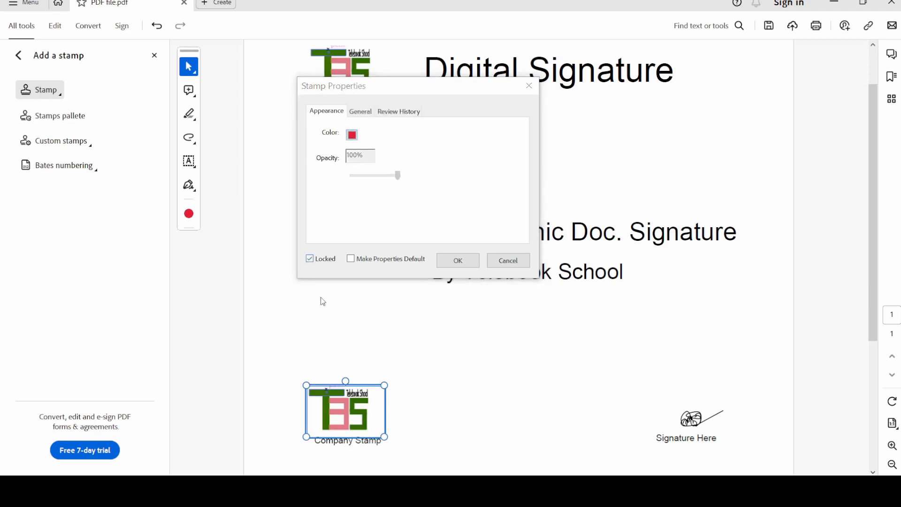
{"action": "left_click", "coordinate": [466, 264]}
{"action": "left_click", "coordinate": [406, 398]}
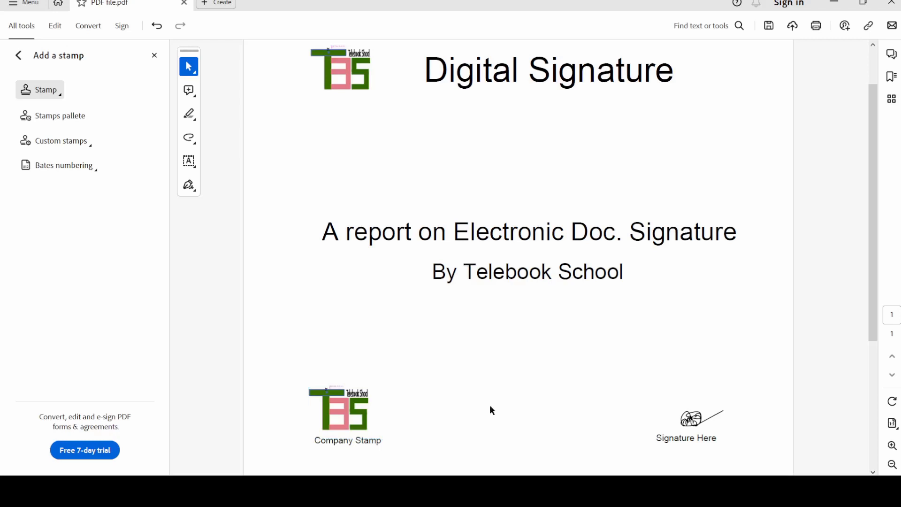
Check the company stamp and the Signature Here drawing by selecting each, then deselect.
{"action": "left_click", "coordinate": [342, 414]}
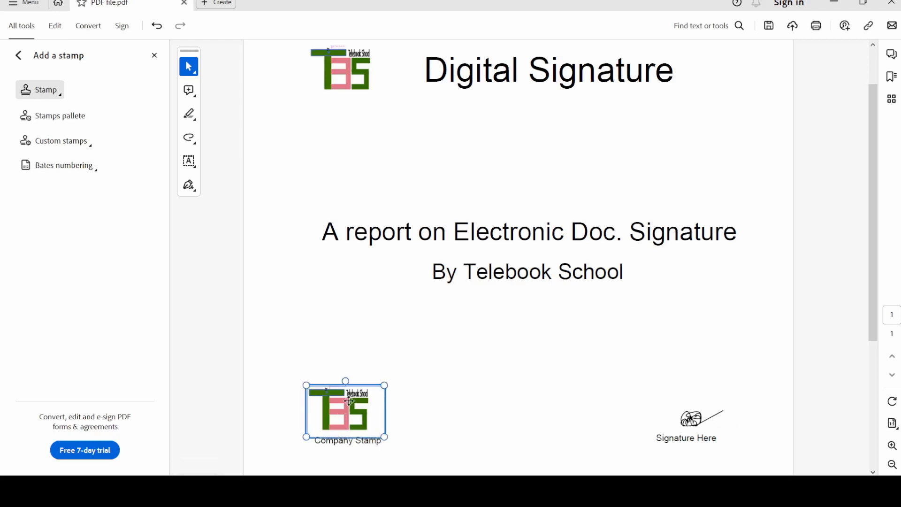
{"action": "left_click", "coordinate": [698, 426]}
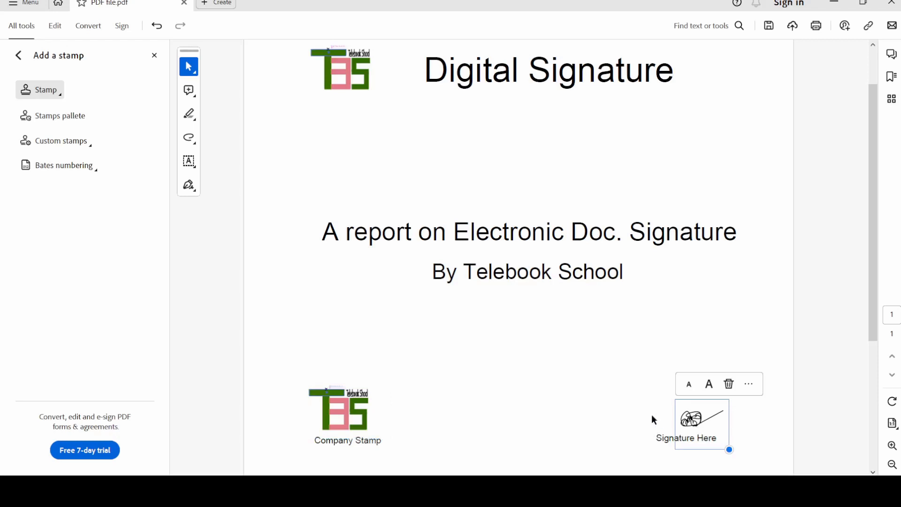
{"action": "left_click", "coordinate": [533, 399]}
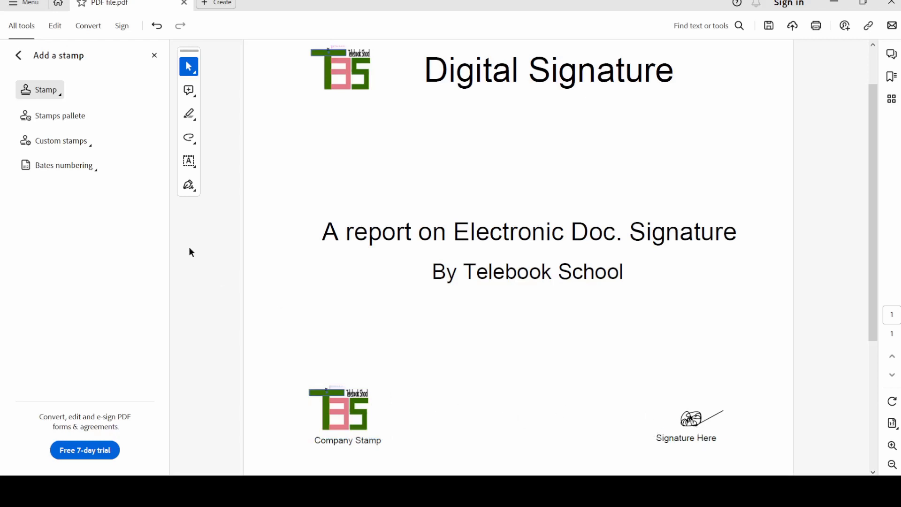
Start Digitally sign from the Use a certificate tools and acknowledge the signature-area instructions.
{"action": "left_click", "coordinate": [154, 55]}
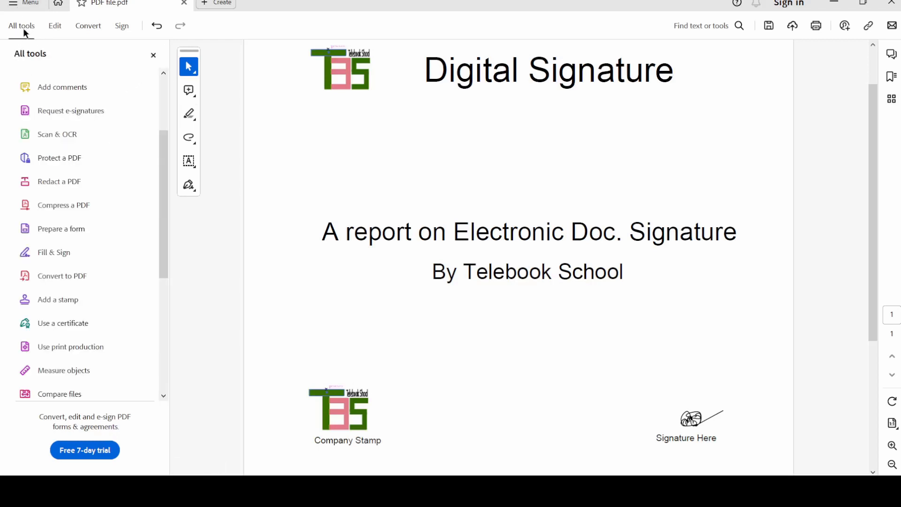
{"action": "scroll", "coordinate": [132, 260], "scroll_direction": "down", "scroll_amount": 3}
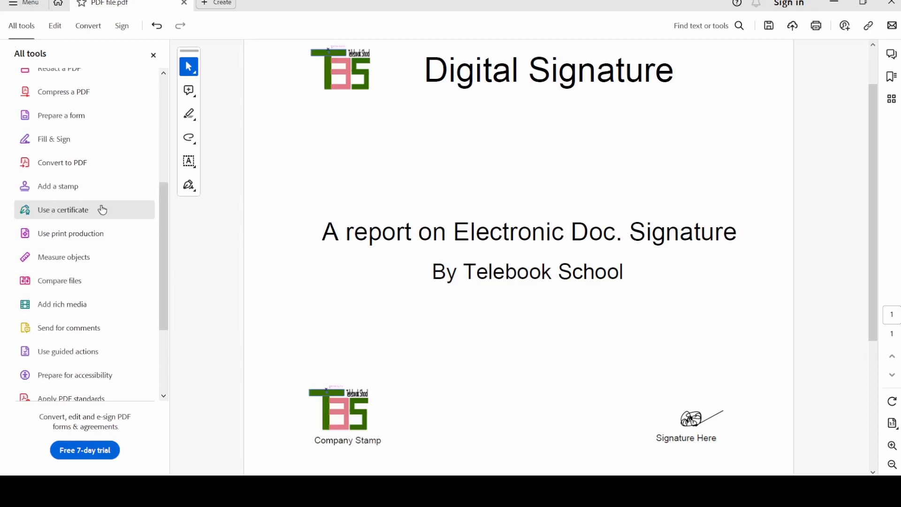
{"action": "left_click", "coordinate": [55, 211]}
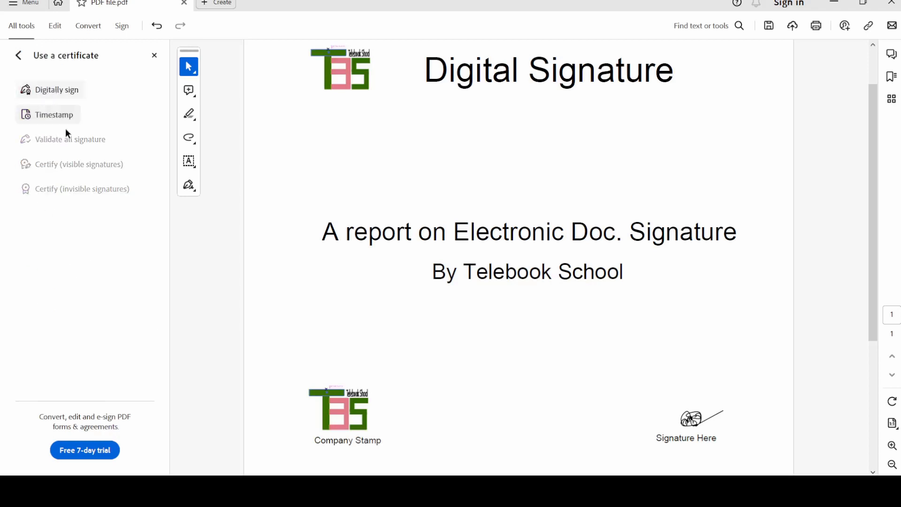
{"action": "left_click", "coordinate": [65, 91]}
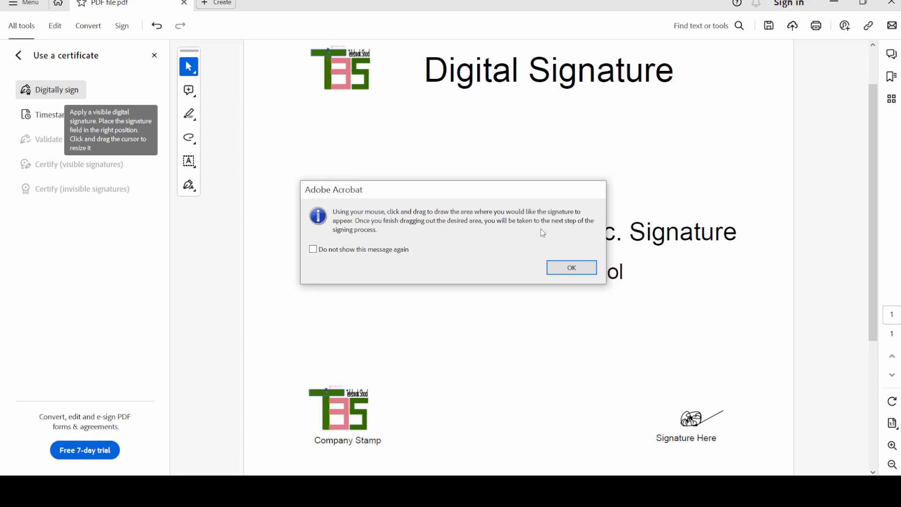
{"action": "left_click", "coordinate": [564, 269]}
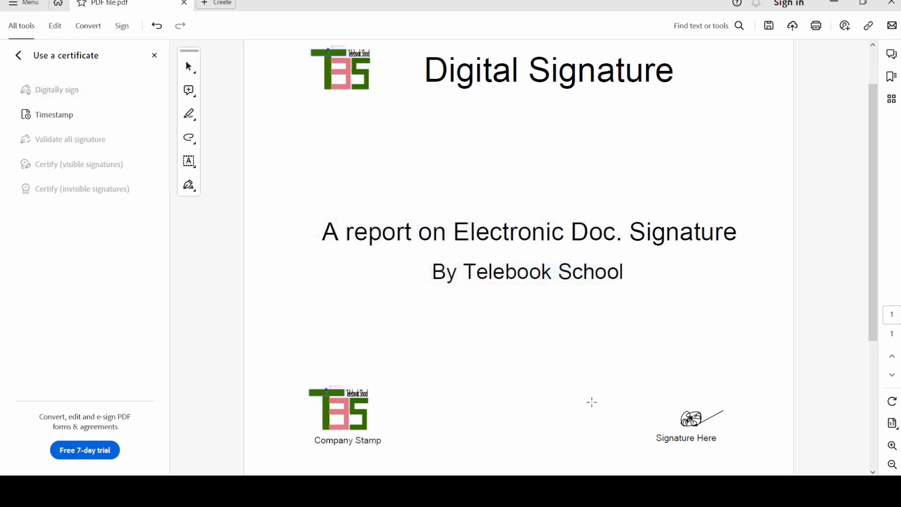
Draw the signature rectangle between the stamp and Signature Here, then choose Configure New Digital ID.
{"action": "left_click_drag", "start_coordinate": [507, 385], "coordinate": [619, 449]}
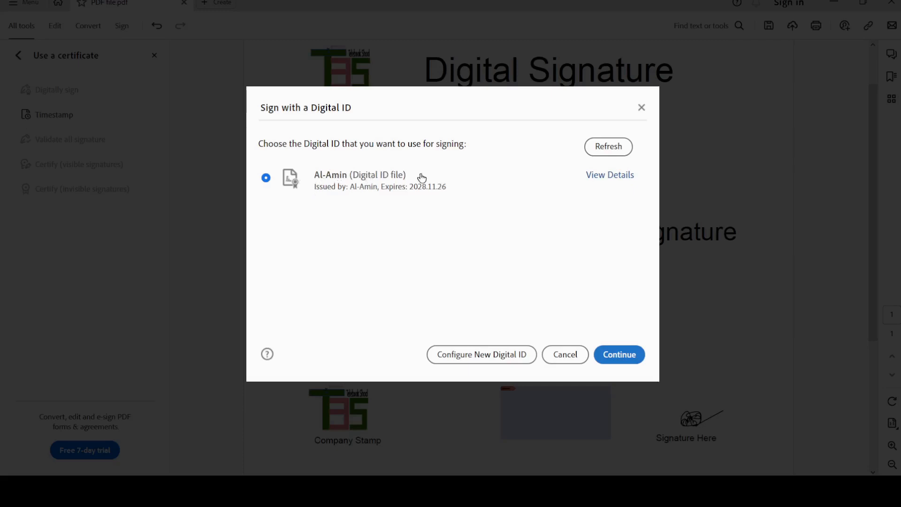
{"action": "left_click", "coordinate": [266, 178]}
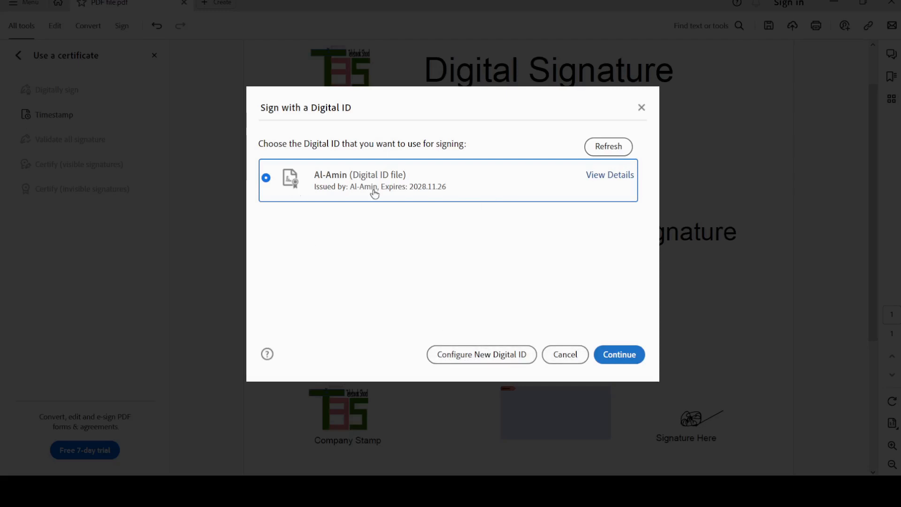
{"action": "left_click", "coordinate": [472, 360]}
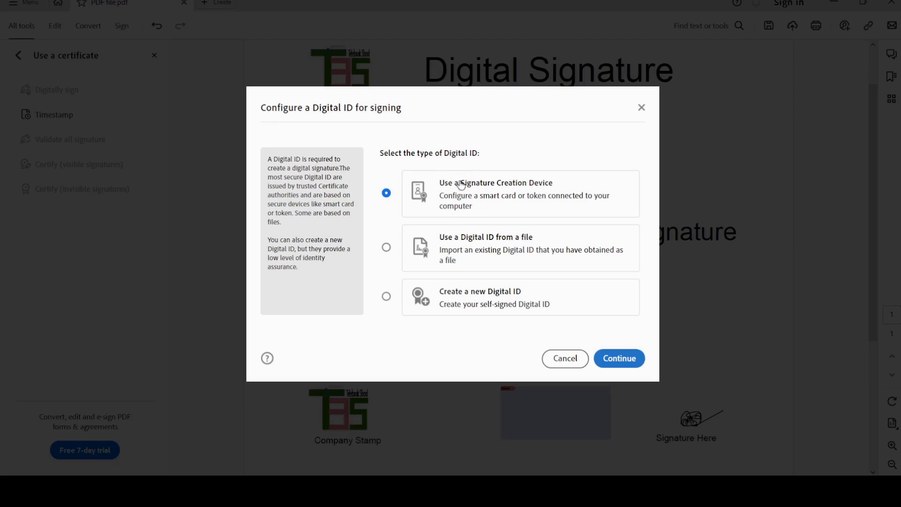
Create a new self-signed Digital ID stored in the Windows Certificate Store.
{"action": "left_click", "coordinate": [386, 297]}
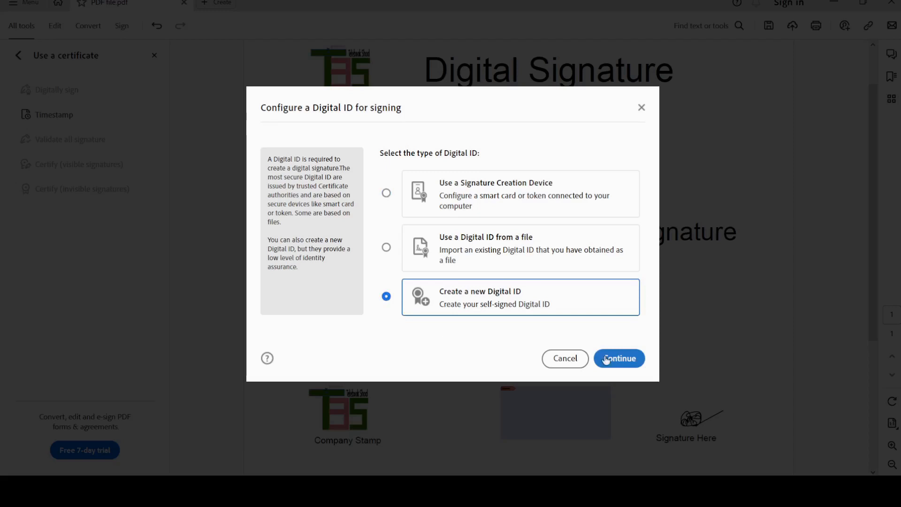
{"action": "left_click", "coordinate": [620, 366]}
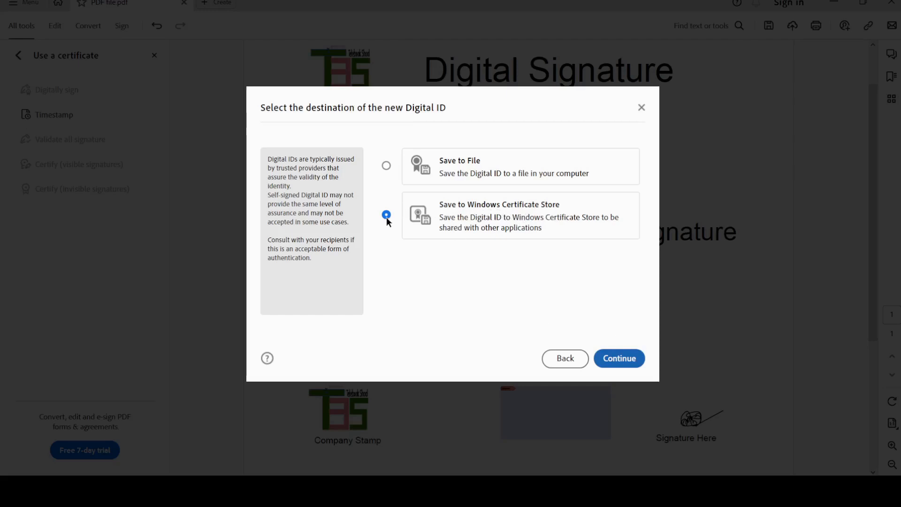
{"action": "left_click", "coordinate": [625, 360]}
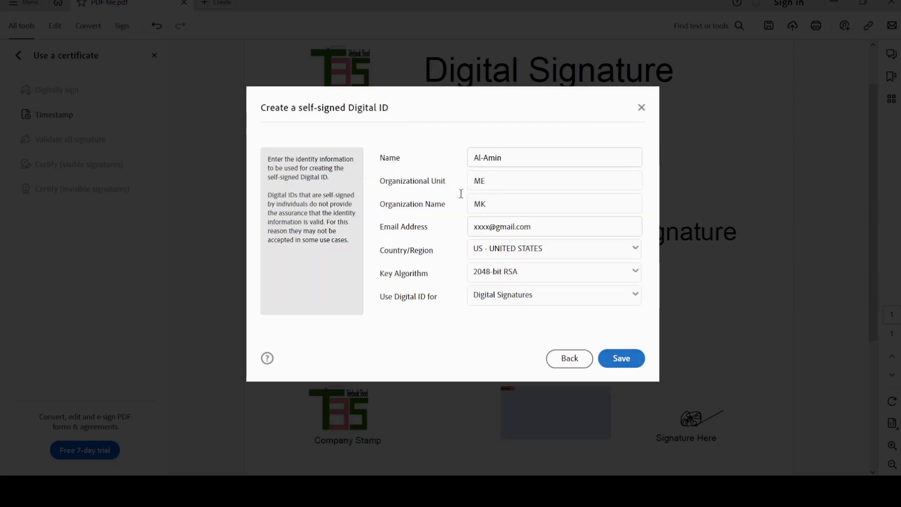
Change the organization name to MG and set the country to BD - BANGLADESH.
{"action": "left_click", "coordinate": [490, 206]}
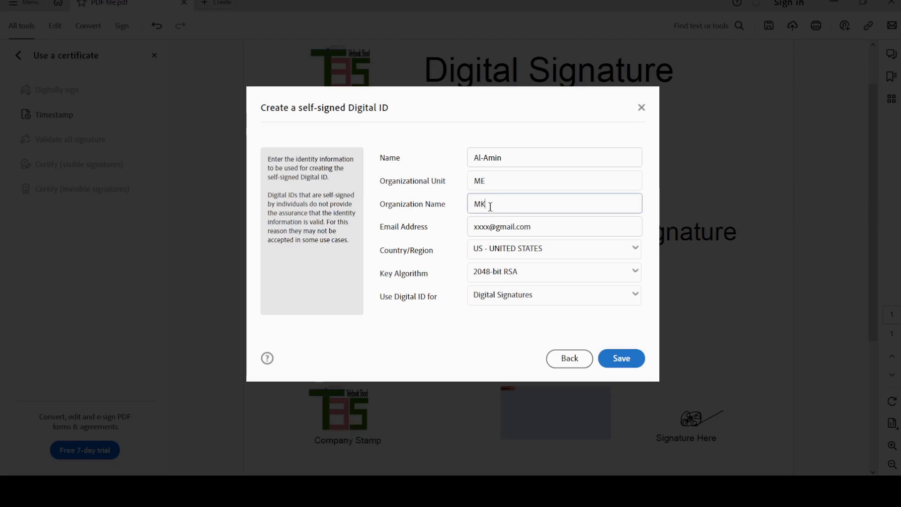
{"action": "type", "text": "G"}
{"action": "left_click", "coordinate": [554, 250]}
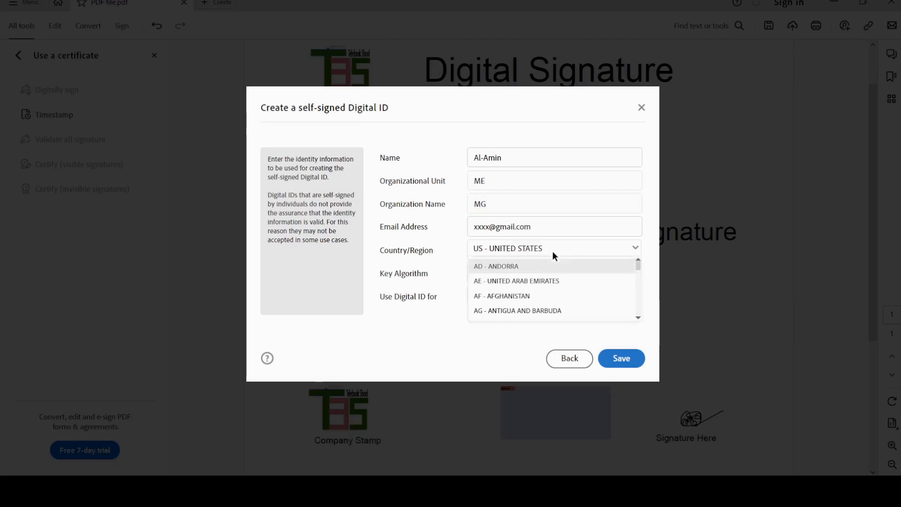
{"action": "scroll", "coordinate": [634, 315], "scroll_direction": "down", "scroll_amount": 3}
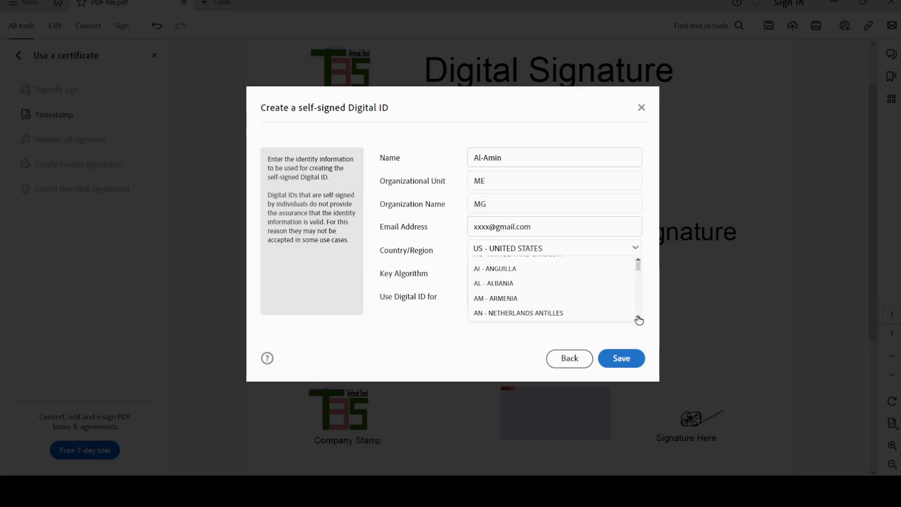
{"action": "scroll", "coordinate": [638, 318], "scroll_direction": "down", "scroll_amount": 3}
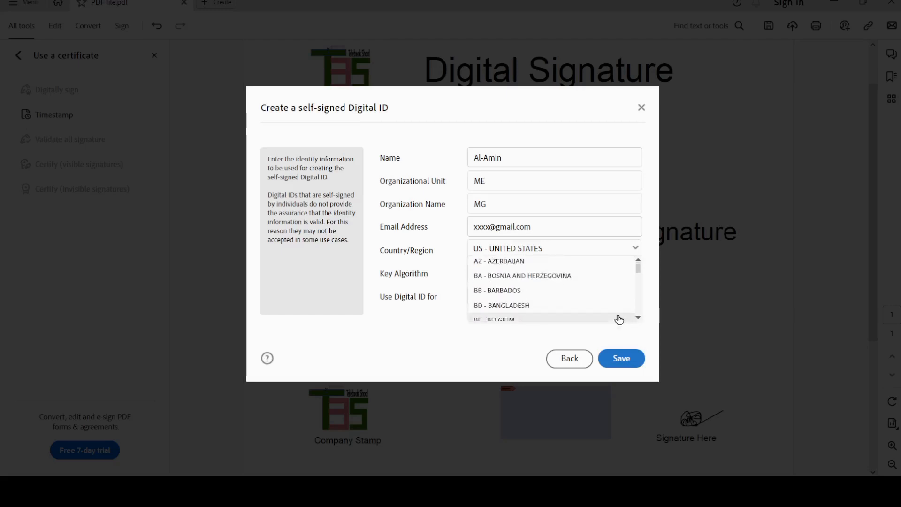
{"action": "left_click", "coordinate": [545, 308]}
Keep 2048-bit RSA and Digital Signatures use, and save the new Digital ID.
{"action": "left_click", "coordinate": [526, 272]}
{"action": "left_click", "coordinate": [528, 300]}
{"action": "left_click", "coordinate": [540, 294]}
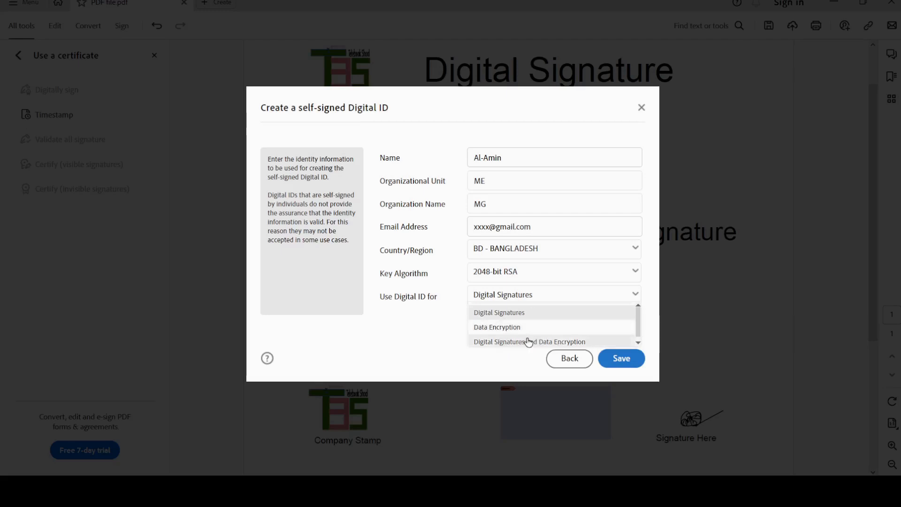
{"action": "left_click", "coordinate": [511, 300]}
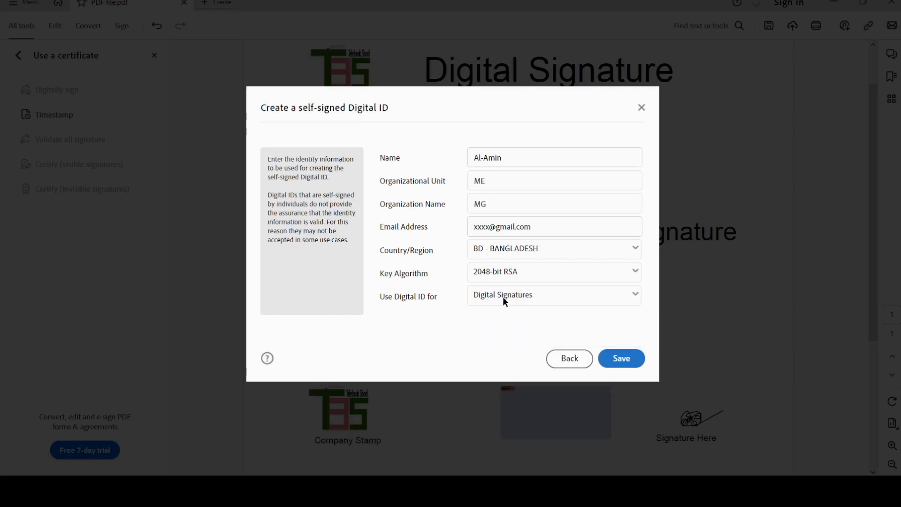
{"action": "left_click", "coordinate": [621, 360]}
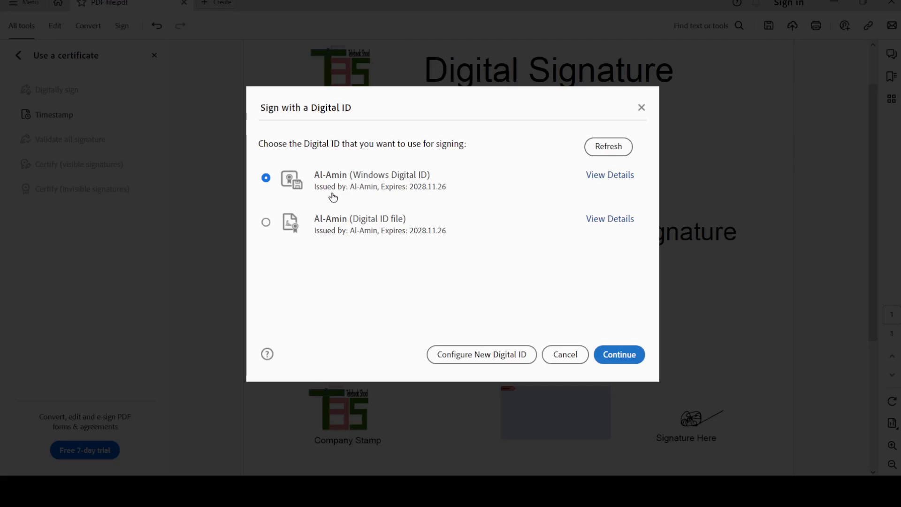
Switch from the Windows ID to the Digital ID file, review its certificate details, and continue.
{"action": "left_click", "coordinate": [267, 178]}
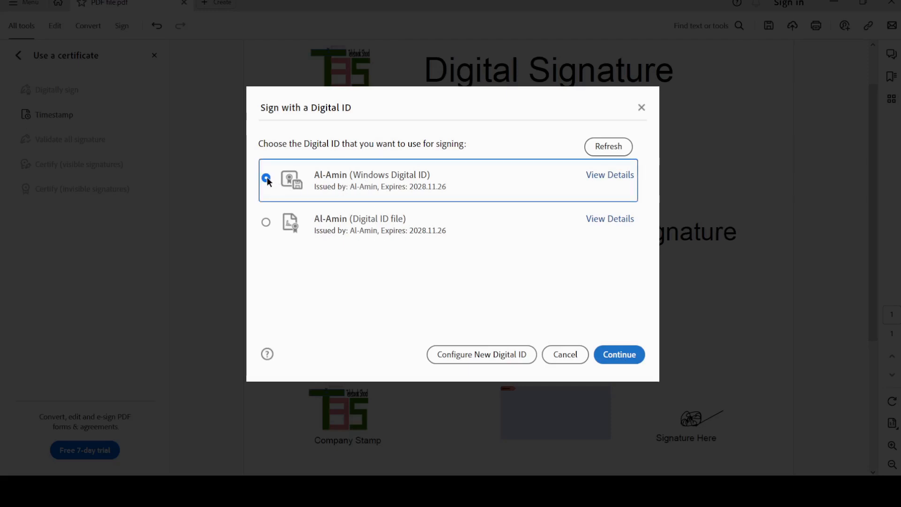
{"action": "left_click", "coordinate": [620, 355]}
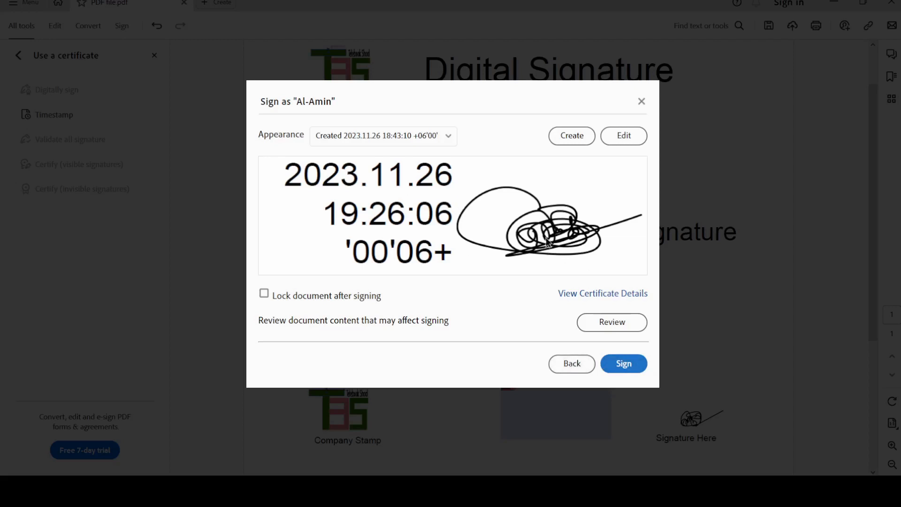
{"action": "left_click", "coordinate": [572, 364]}
{"action": "left_click", "coordinate": [267, 221]}
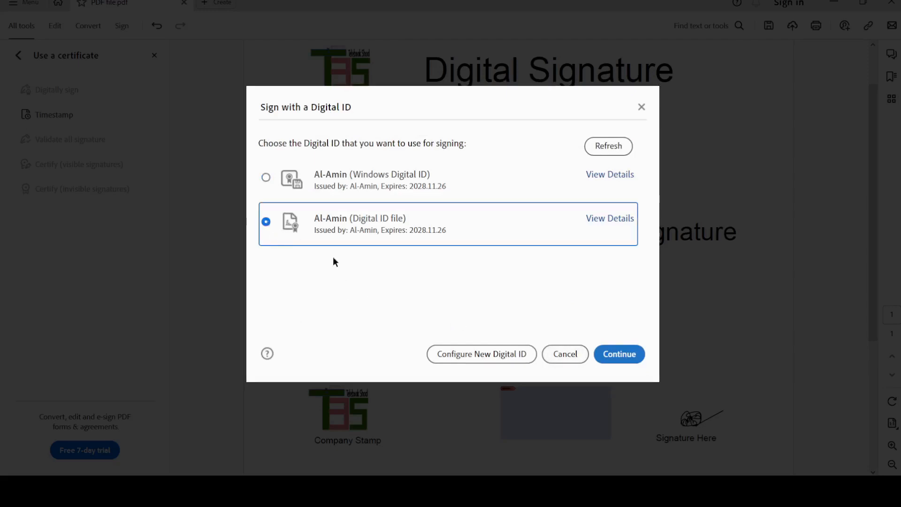
{"action": "left_click", "coordinate": [610, 219]}
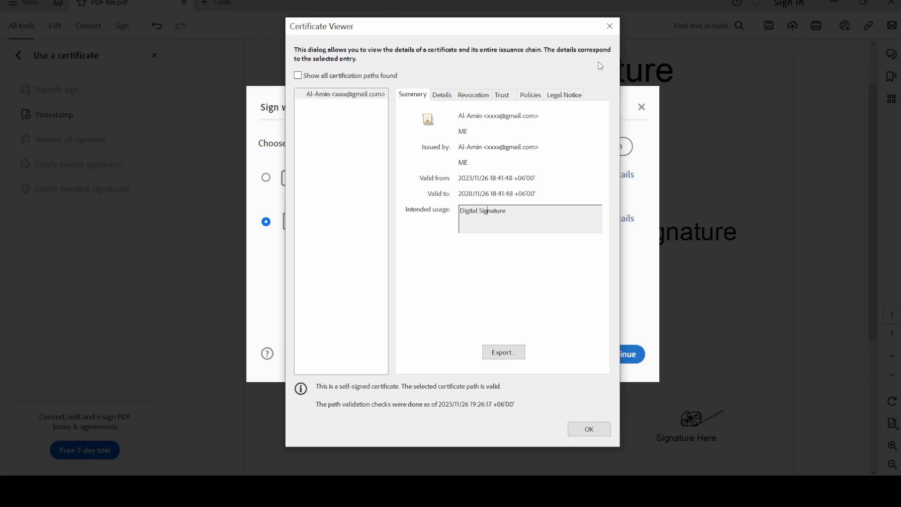
{"action": "left_click", "coordinate": [609, 26]}
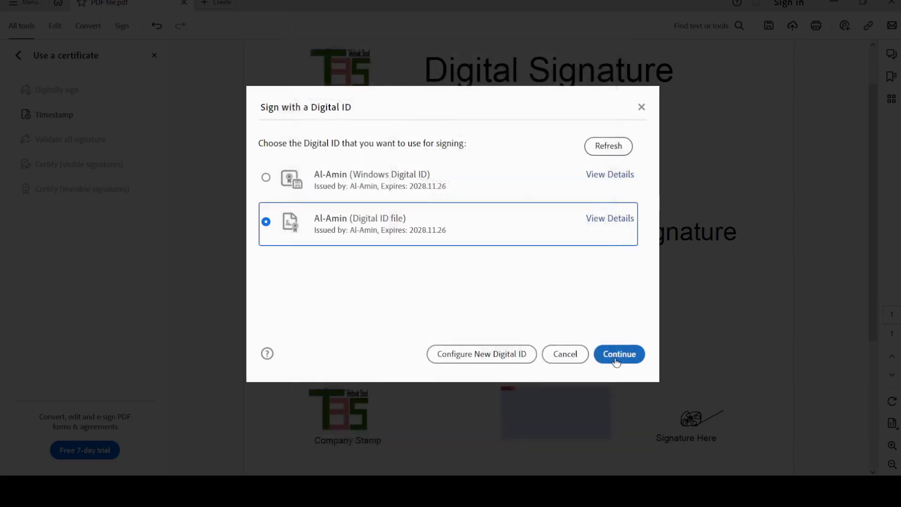
{"action": "left_click", "coordinate": [610, 350]}
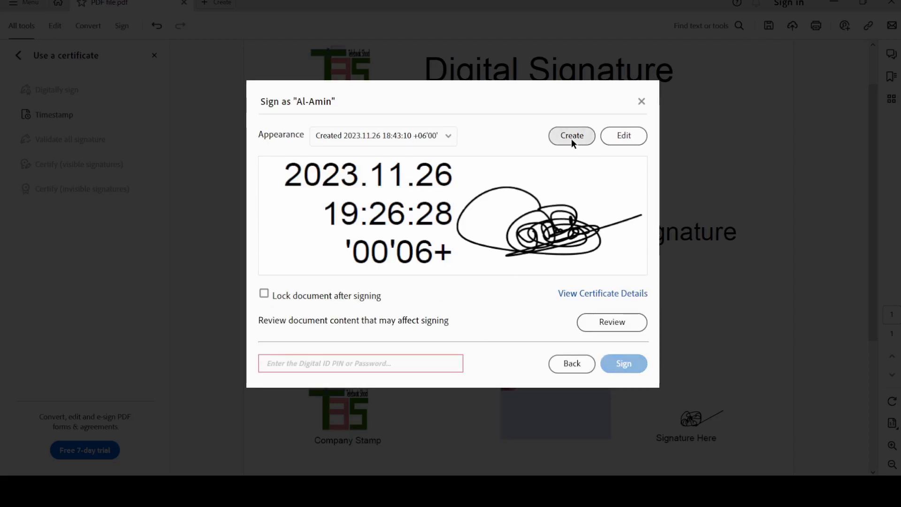
Draw and apply a new handwritten signature in the appearance editor, keeping the date checkbox on.
{"action": "left_click", "coordinate": [625, 137]}
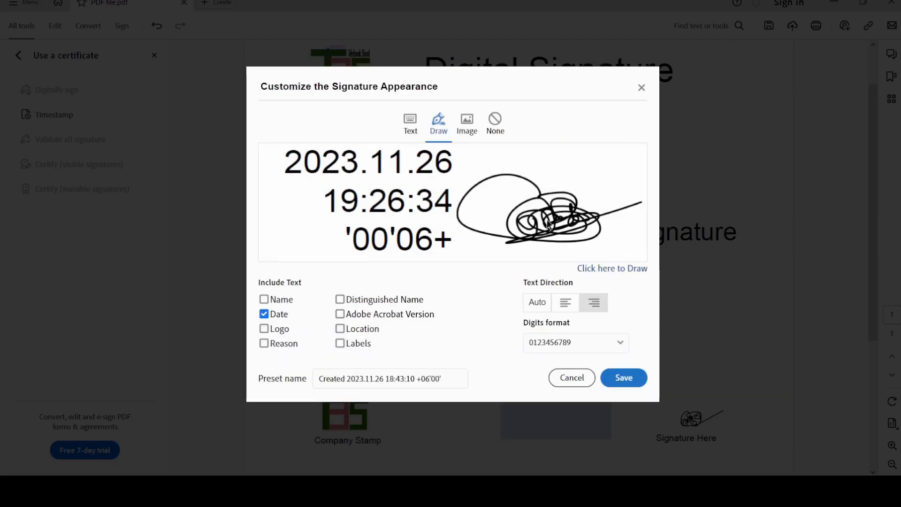
{"action": "left_click", "coordinate": [410, 127]}
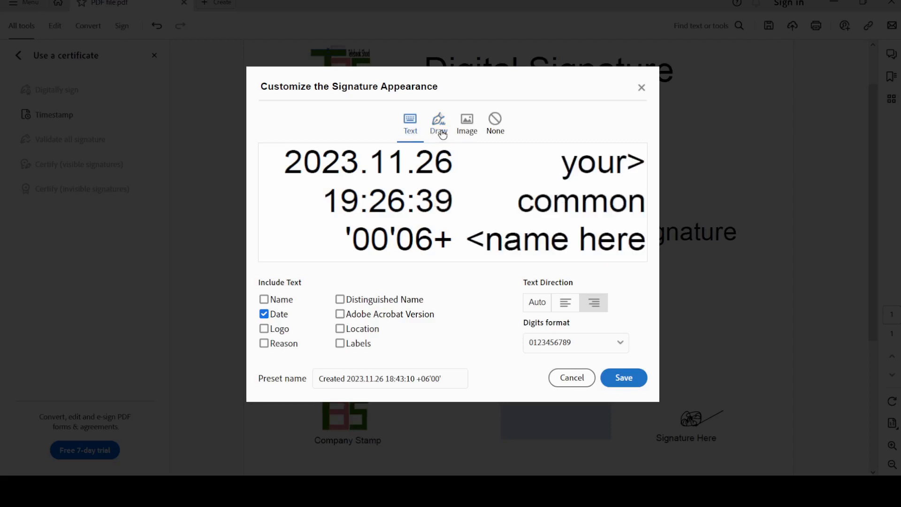
{"action": "left_click", "coordinate": [443, 134]}
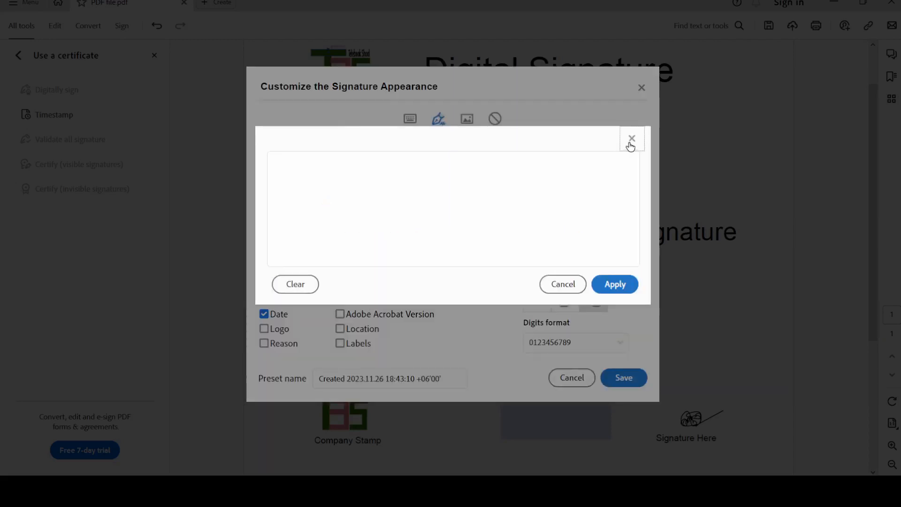
{"action": "left_click", "coordinate": [633, 138]}
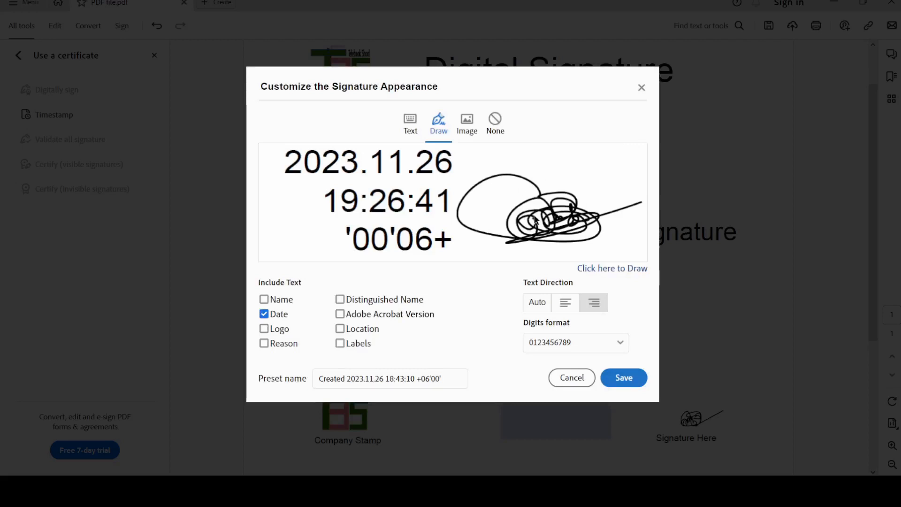
{"action": "left_click", "coordinate": [414, 130]}
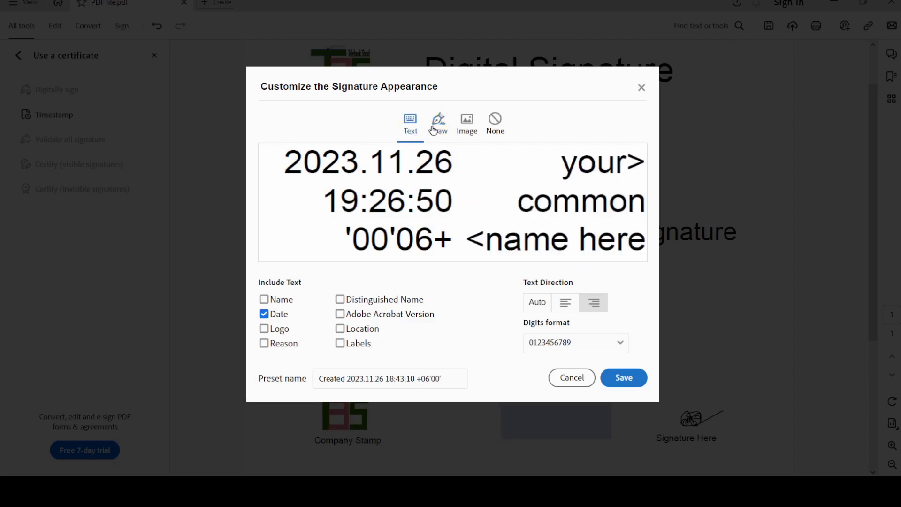
{"action": "left_click", "coordinate": [434, 127]}
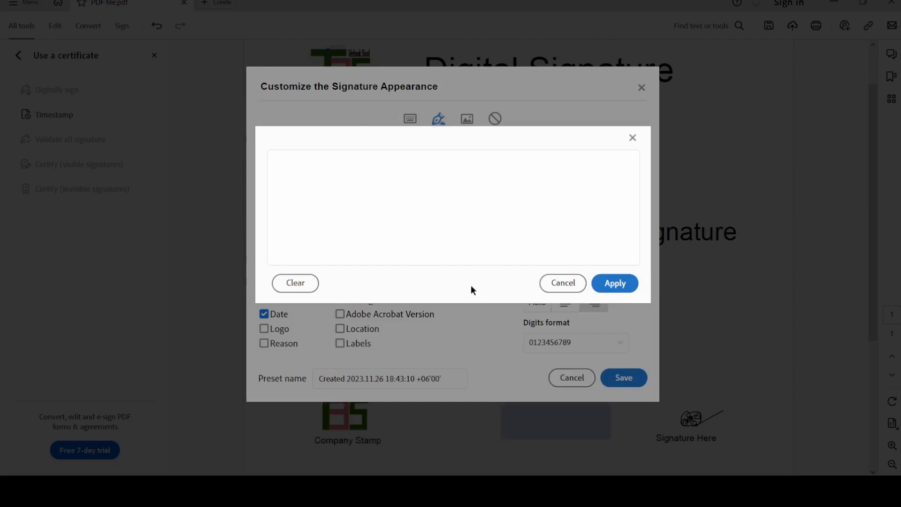
{"action": "mouse_move", "coordinate": [393, 209]}
{"action": "left_mouse_down"}
{"action": "mouse_move", "coordinate": [396, 235]}
{"action": "mouse_move", "coordinate": [413, 235]}
{"action": "mouse_move", "coordinate": [417, 218]}
{"action": "mouse_move", "coordinate": [398, 237]}
{"action": "mouse_move", "coordinate": [402, 258]}
{"action": "mouse_move", "coordinate": [435, 254]}
{"action": "mouse_move", "coordinate": [497, 238]}
{"action": "mouse_move", "coordinate": [533, 201]}
{"action": "mouse_move", "coordinate": [615, 182]}
{"action": "left_mouse_up"}
{"action": "left_click", "coordinate": [613, 284]}
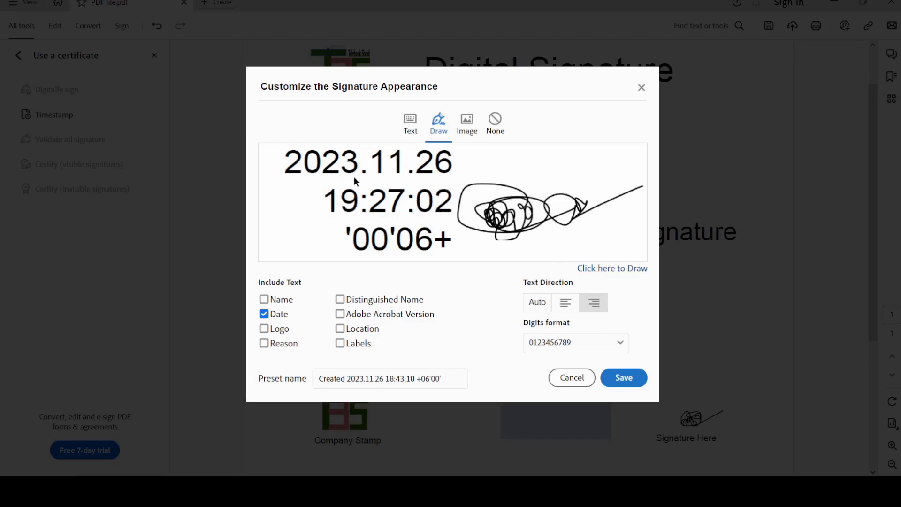
{"action": "left_click", "coordinate": [264, 314]}
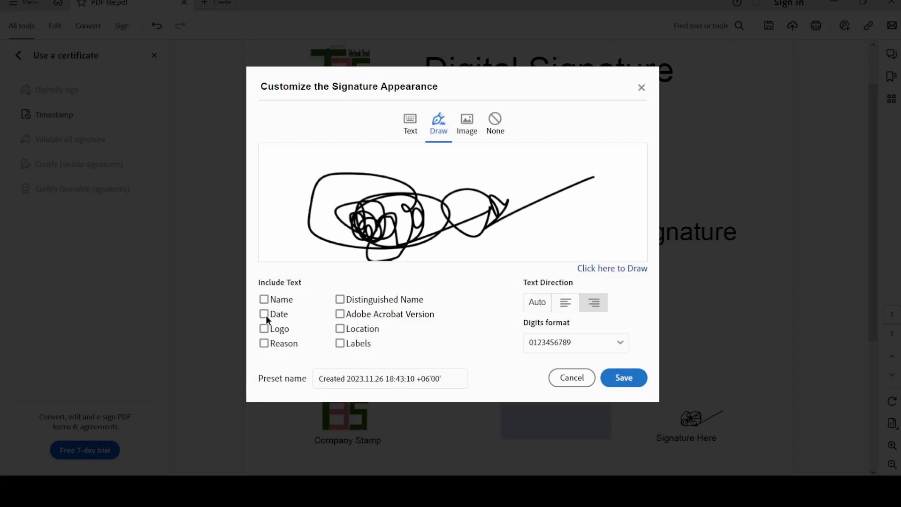
{"action": "left_click", "coordinate": [266, 315]}
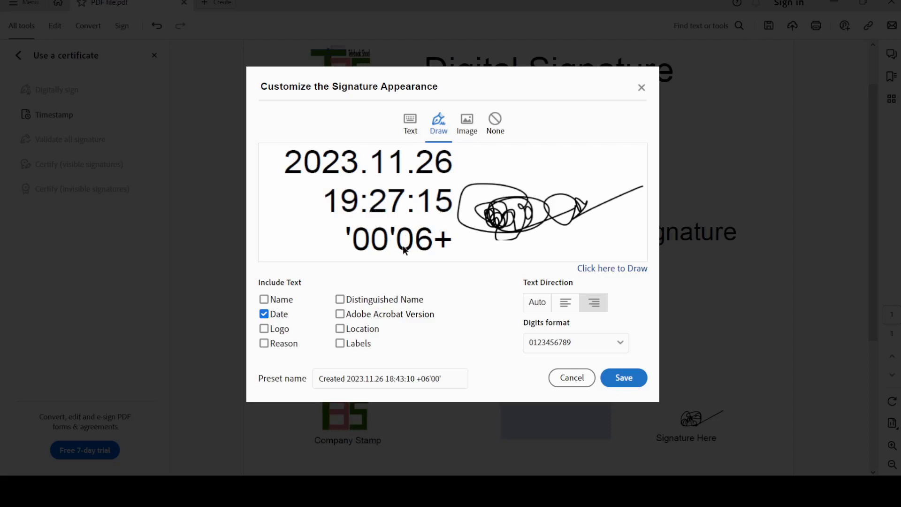
{"action": "left_click", "coordinate": [538, 306]}
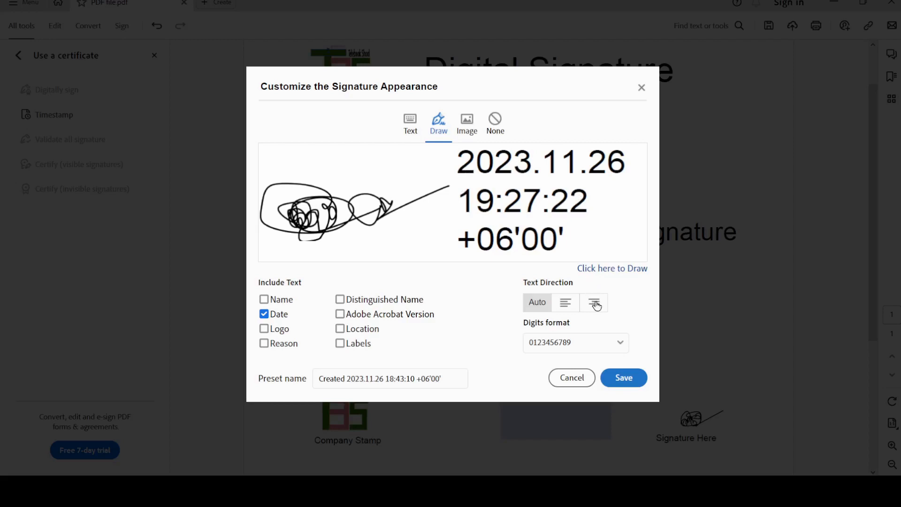
{"action": "left_click", "coordinate": [545, 345]}
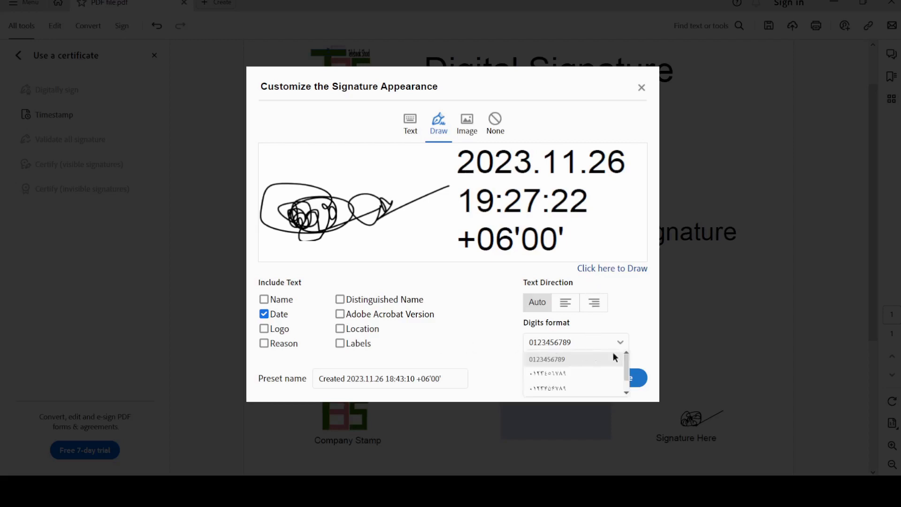
{"action": "mouse_move", "coordinate": [626, 377]}
{"action": "left_mouse_down"}
{"action": "mouse_move", "coordinate": [628, 397]}
{"action": "mouse_move", "coordinate": [630, 370]}
{"action": "left_mouse_up"}
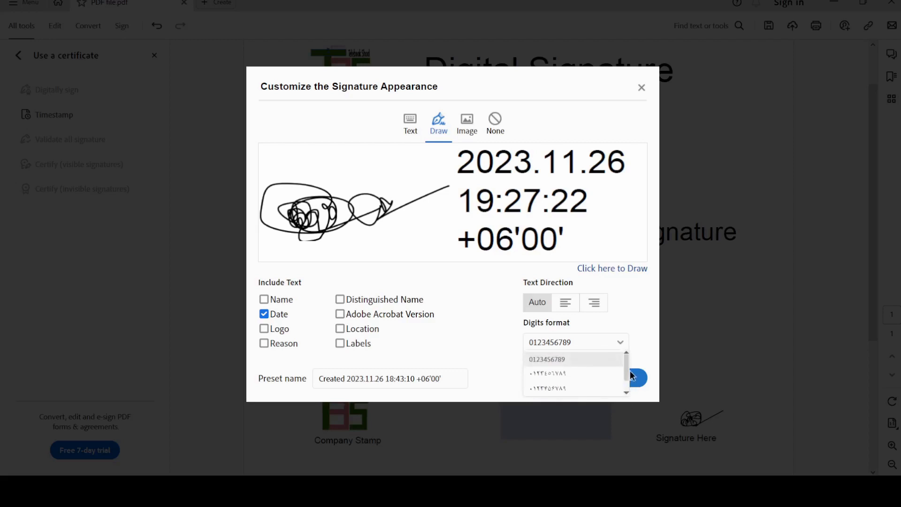
{"action": "left_click", "coordinate": [587, 360]}
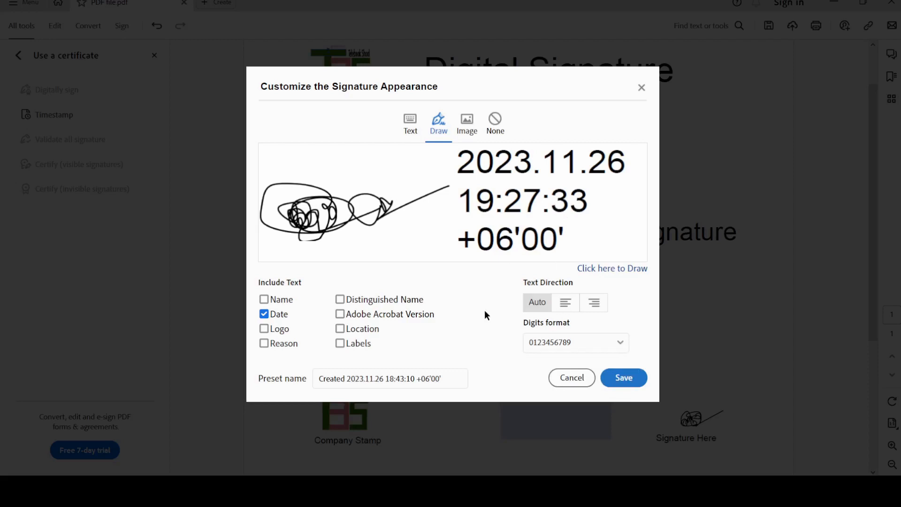
Add a 'Date:' label to the signature text and switch the appearance to Image.
{"action": "left_click", "coordinate": [340, 330]}
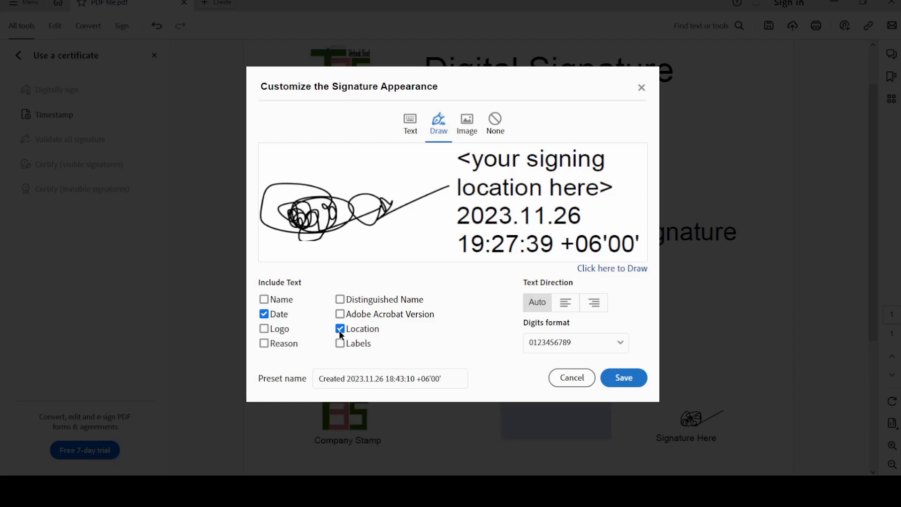
{"action": "left_click", "coordinate": [340, 331]}
{"action": "left_click", "coordinate": [341, 344]}
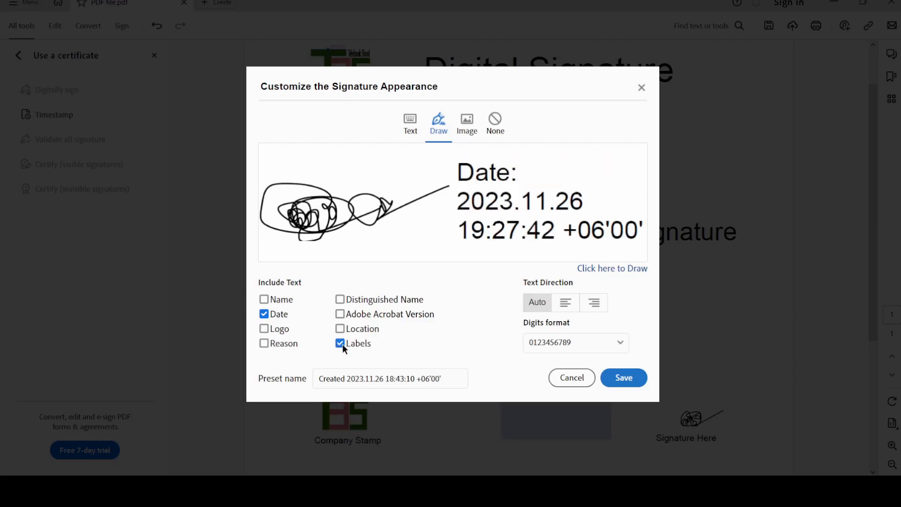
{"action": "left_click", "coordinate": [342, 344]}
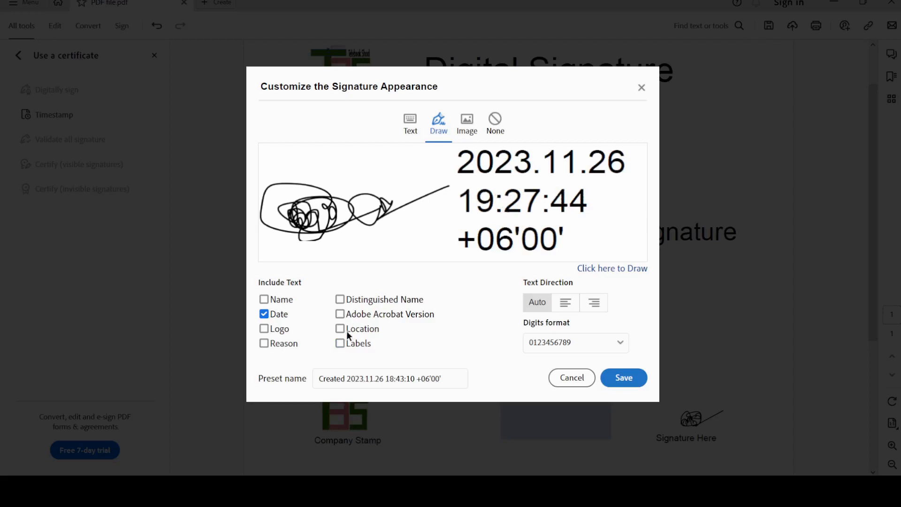
{"action": "left_click", "coordinate": [342, 344]}
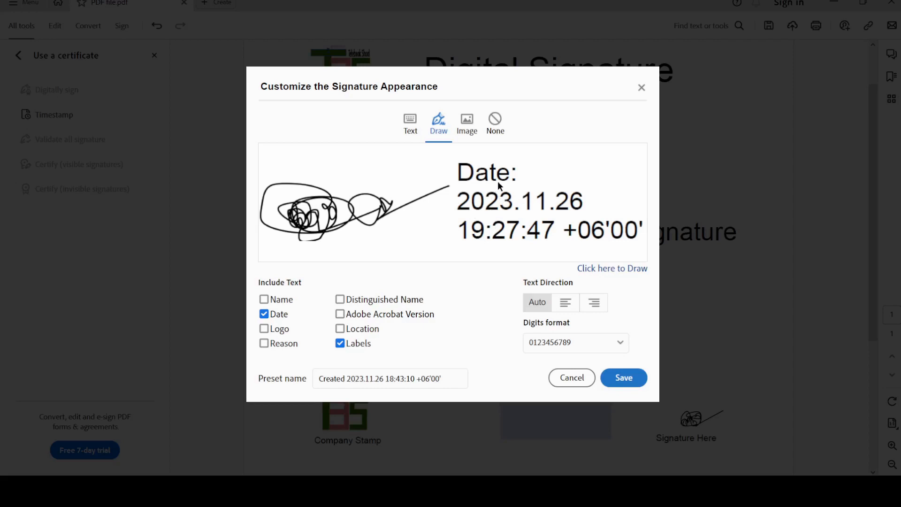
{"action": "left_click", "coordinate": [469, 129]}
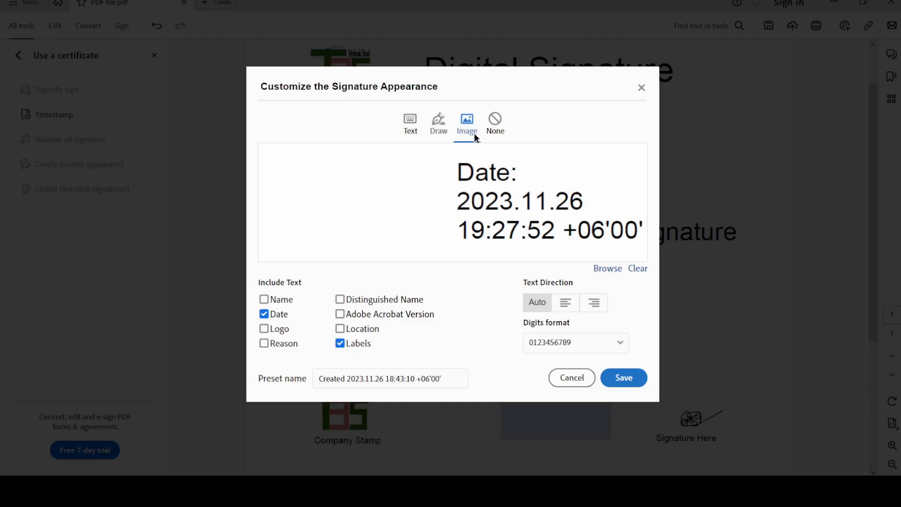
Reapply the earlier drawn signature via the Draw tab and save the appearance.
{"action": "left_click", "coordinate": [440, 134]}
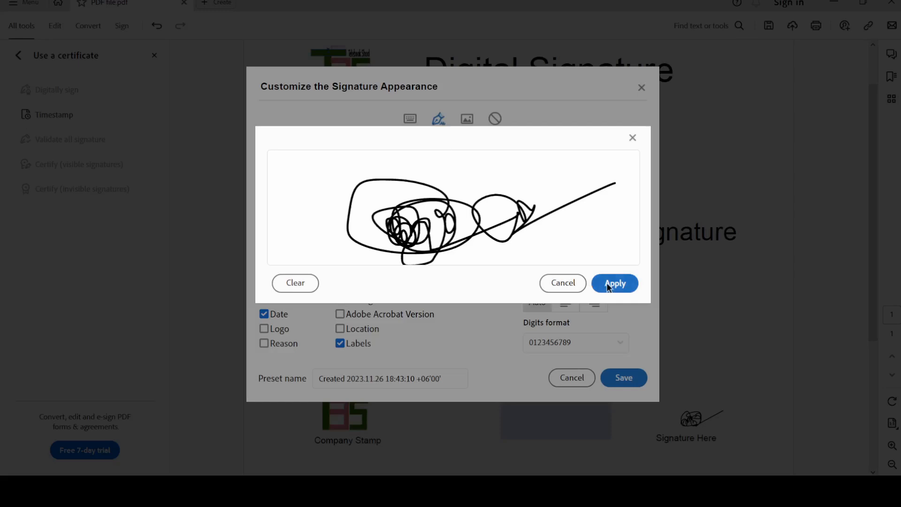
{"action": "left_click", "coordinate": [565, 282]}
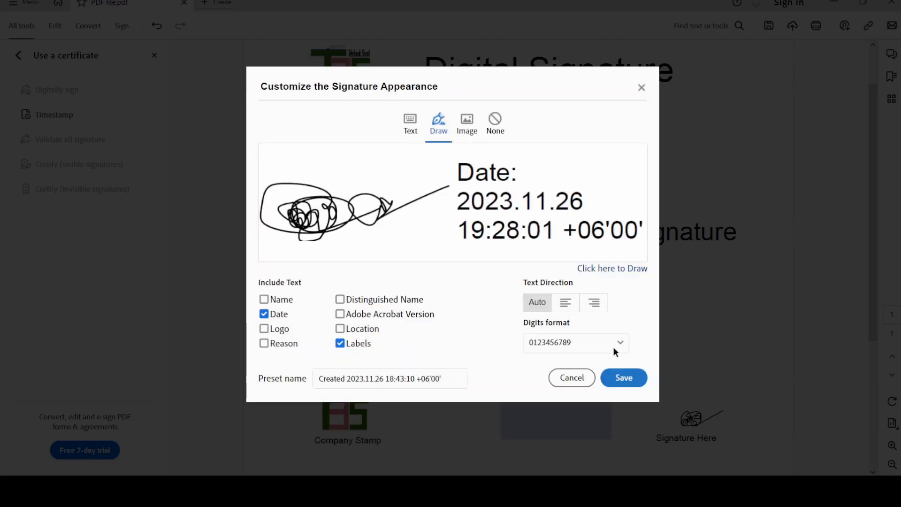
{"action": "left_click", "coordinate": [625, 379]}
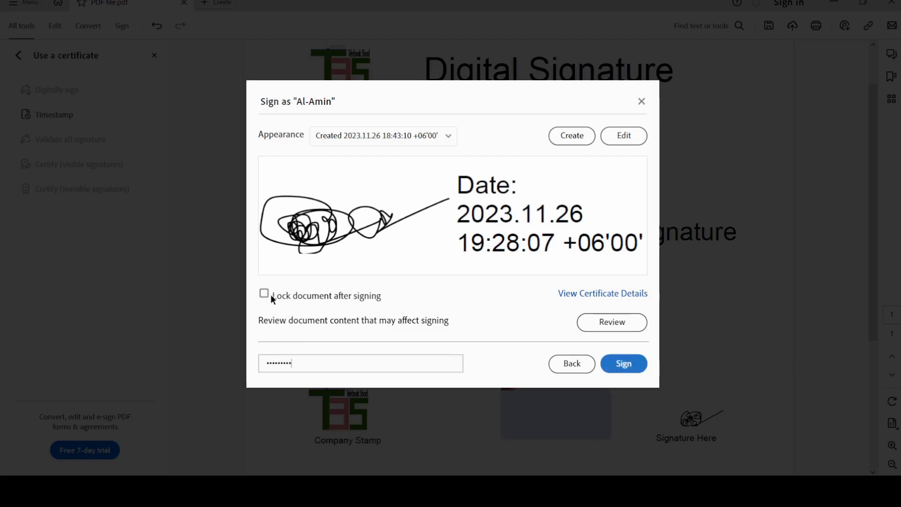
Enable Lock document after signing and sign after re-entering the correct Digital ID password.
{"action": "left_click", "coordinate": [265, 294]}
{"action": "left_click", "coordinate": [627, 363]}
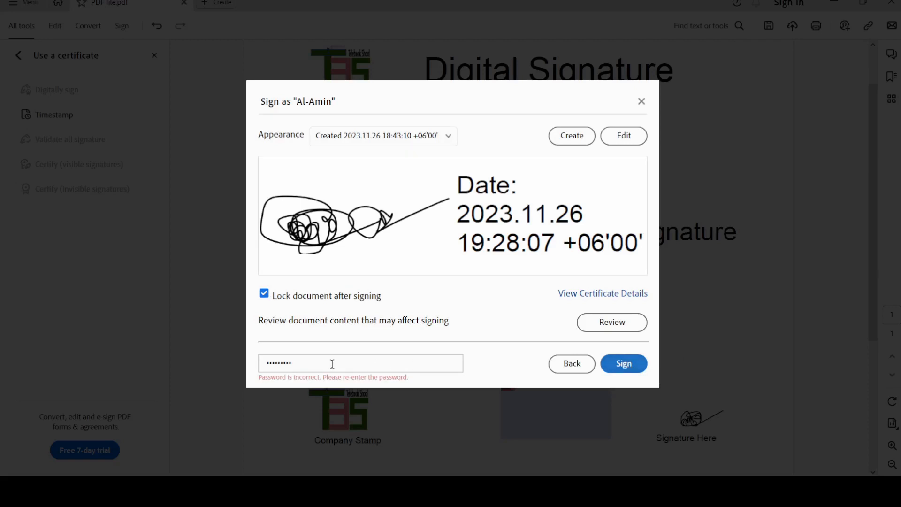
{"action": "left_click_drag", "start_coordinate": [316, 364], "coordinate": [256, 365]}
{"action": "key", "text": "BackSpace"}
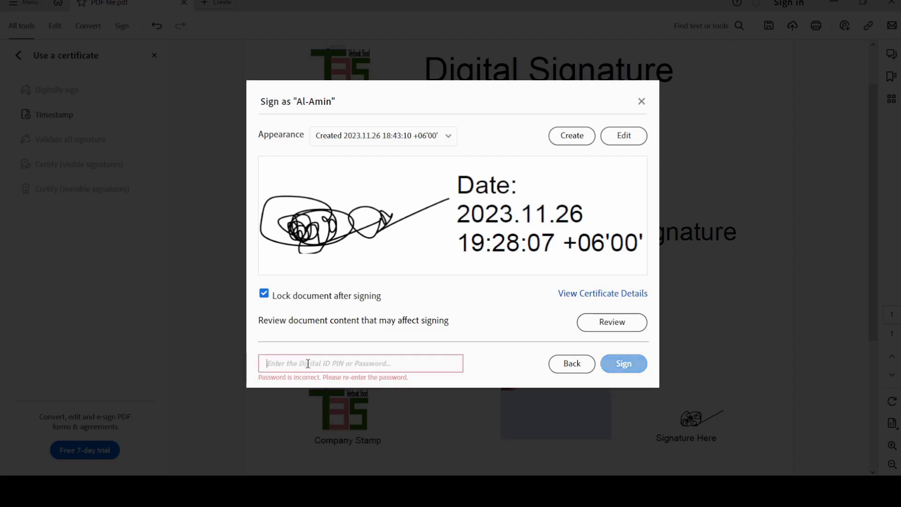
{"action": "type", "text": "1"}
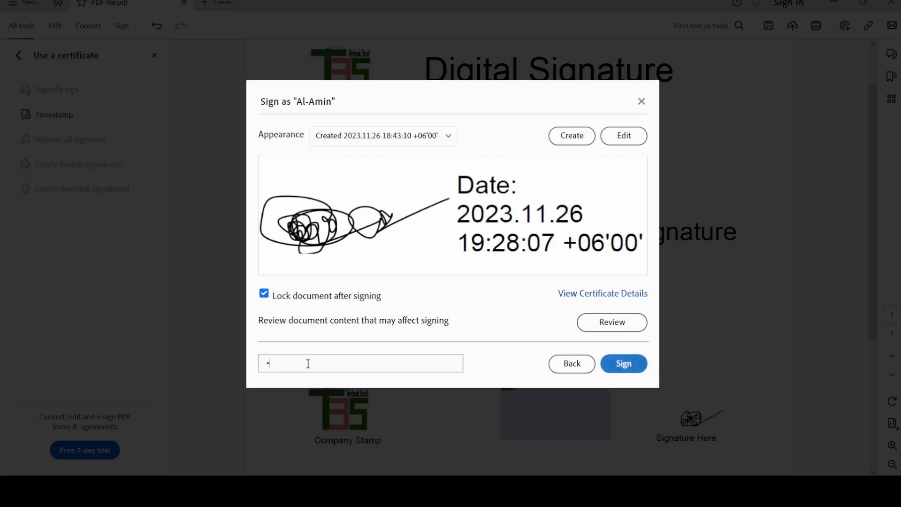
{"action": "type", "text": "2345678901"}
{"action": "left_click", "coordinate": [615, 363]}
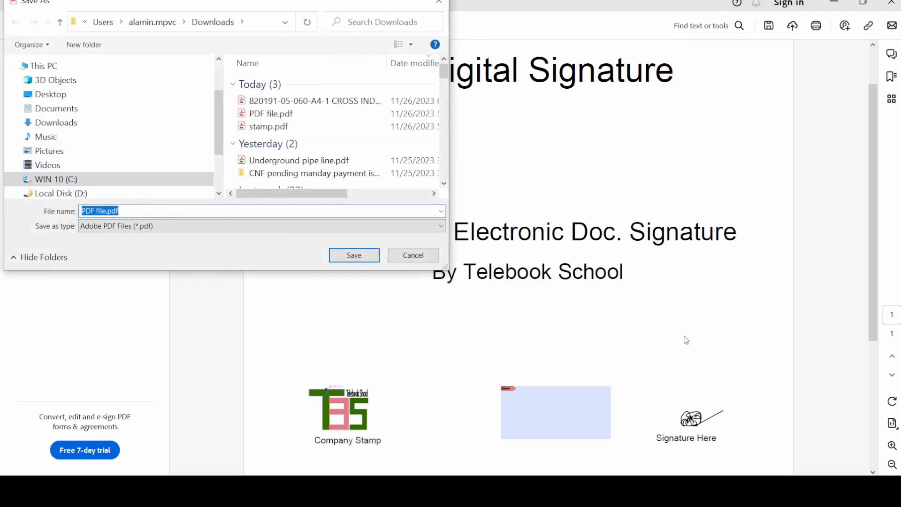
Save the signed report in Downloads as 'PDF file-stamped.pdf'.
{"action": "left_click", "coordinate": [108, 212]}
{"action": "type", "text": "-"}
{"action": "type", "text": "stamped"}
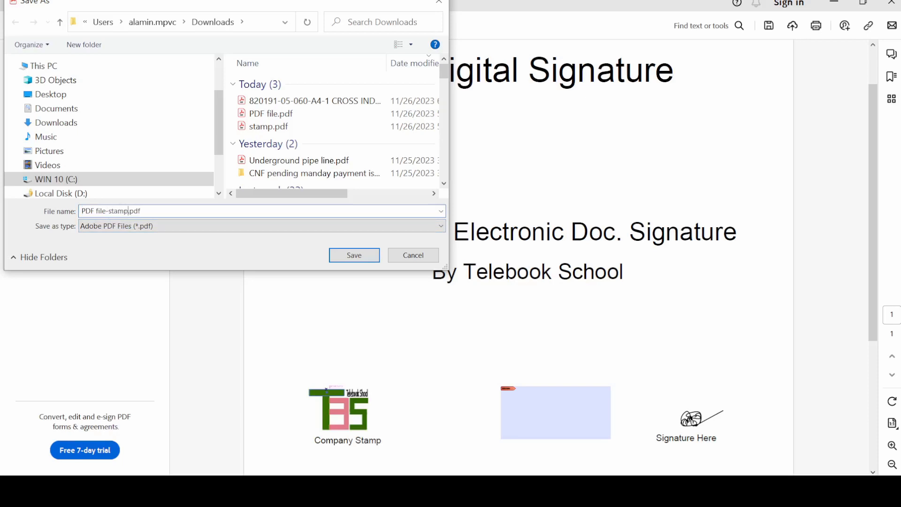
{"action": "left_click", "coordinate": [354, 254]}
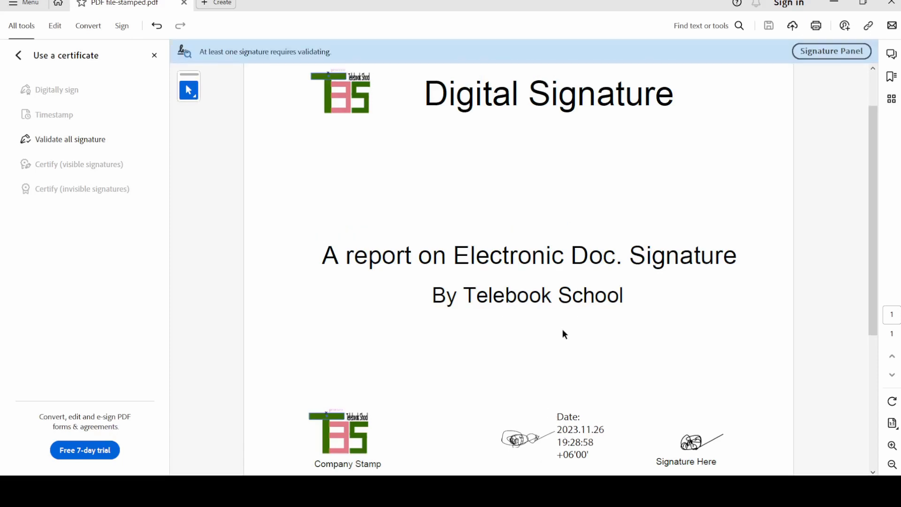
{"action": "scroll", "coordinate": [561, 334], "scroll_direction": "down", "scroll_amount": 2}
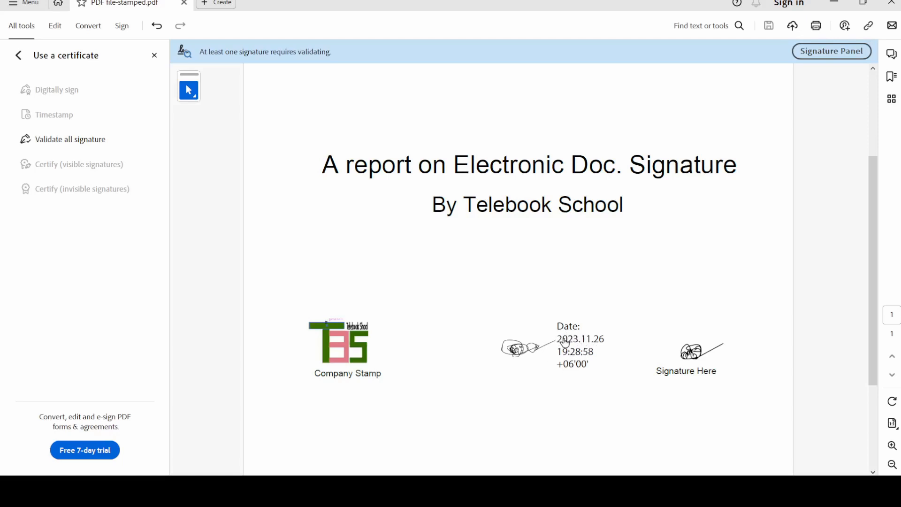
{"action": "scroll", "coordinate": [573, 369], "scroll_direction": "up", "scroll_amount": 4}
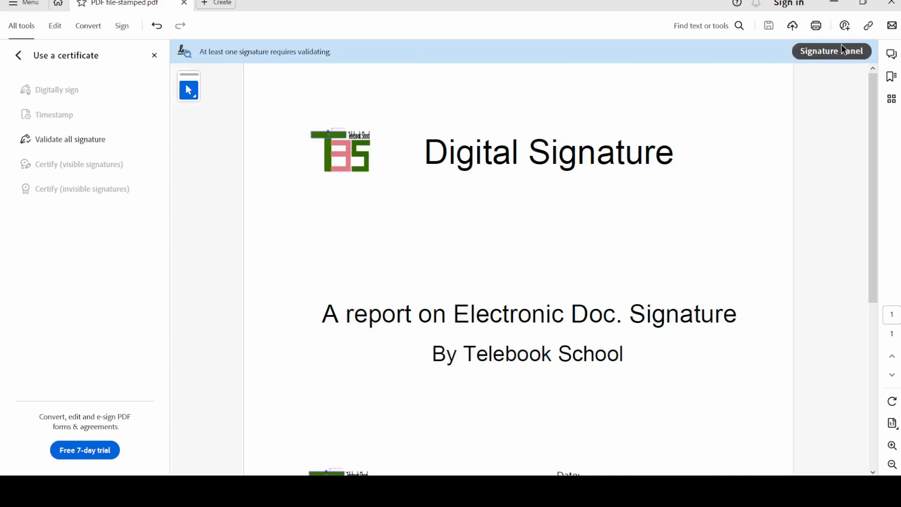
Check the validation status of the Rev. 1 certificate signature from the Signatures panel.
{"action": "left_click", "coordinate": [830, 52]}
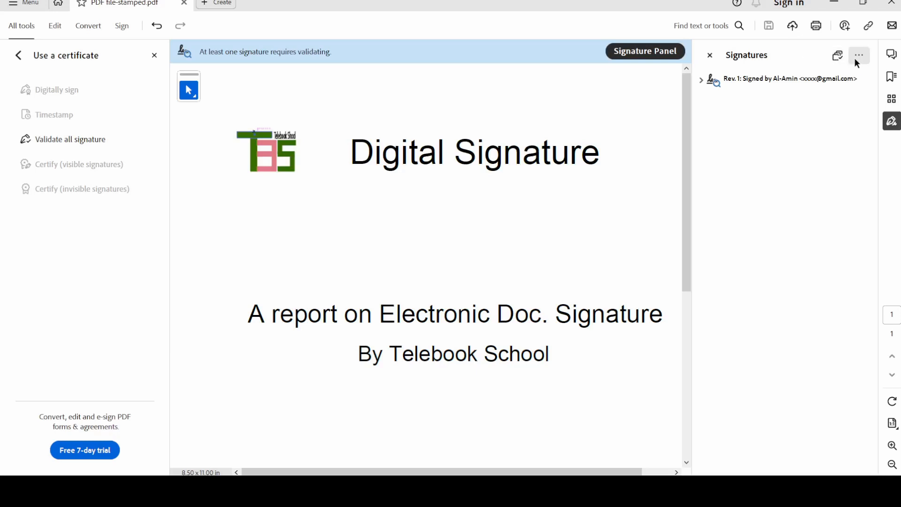
{"action": "left_click", "coordinate": [808, 83]}
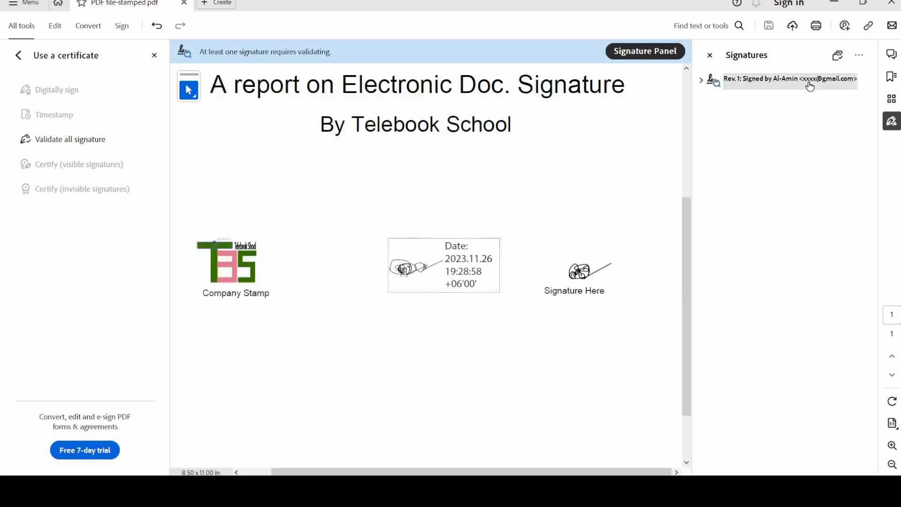
{"action": "left_click", "coordinate": [417, 279]}
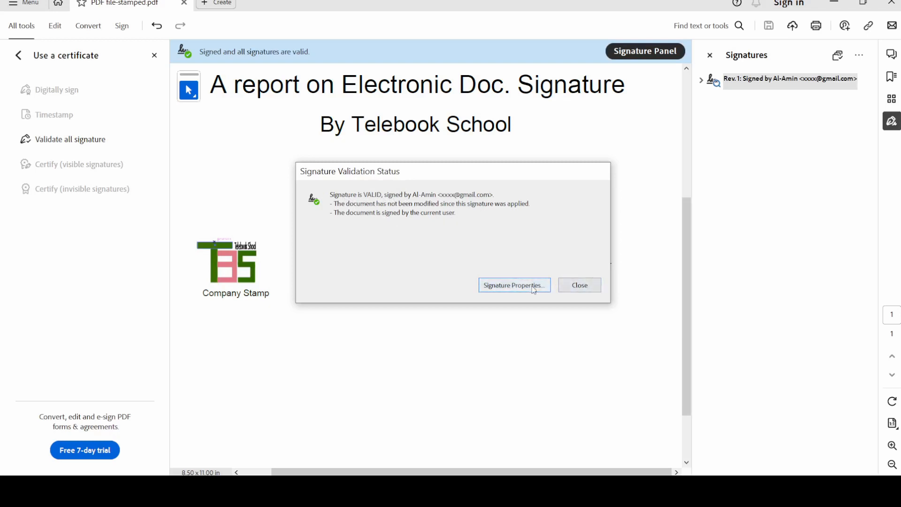
{"action": "left_click", "coordinate": [577, 288]}
Close the Signatures panel and recheck the dated signature's validation status.
{"action": "scroll", "coordinate": [494, 325], "scroll_direction": "up", "scroll_amount": 4}
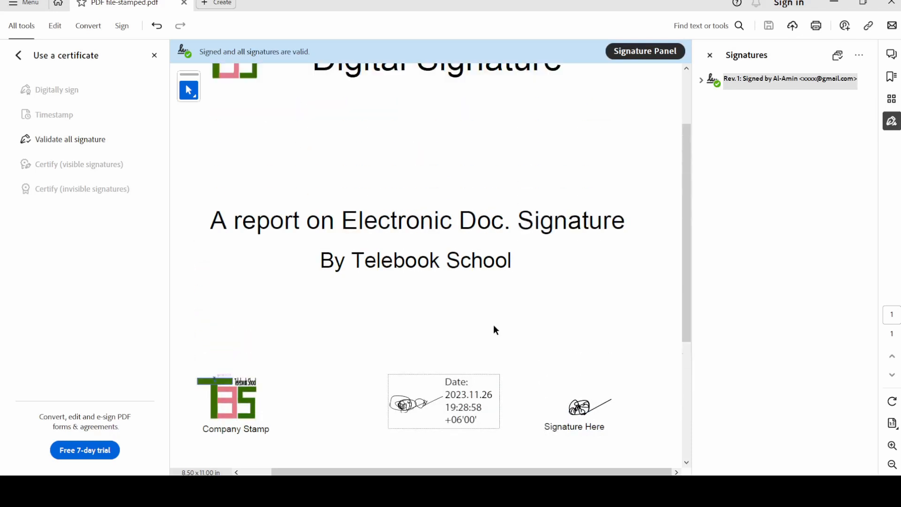
{"action": "left_click", "coordinate": [709, 55]}
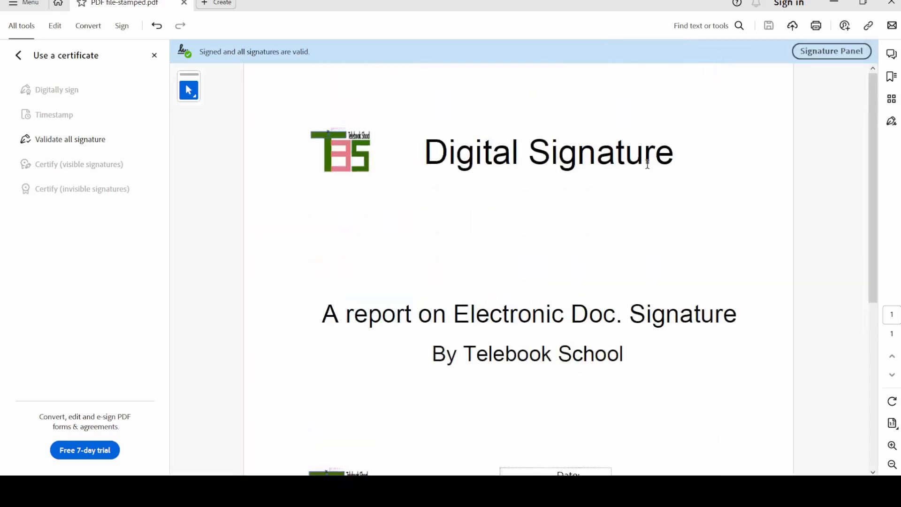
{"action": "scroll", "coordinate": [641, 173], "scroll_direction": "down", "scroll_amount": 6}
{"action": "scroll", "coordinate": [633, 195], "scroll_direction": "up", "scroll_amount": 1}
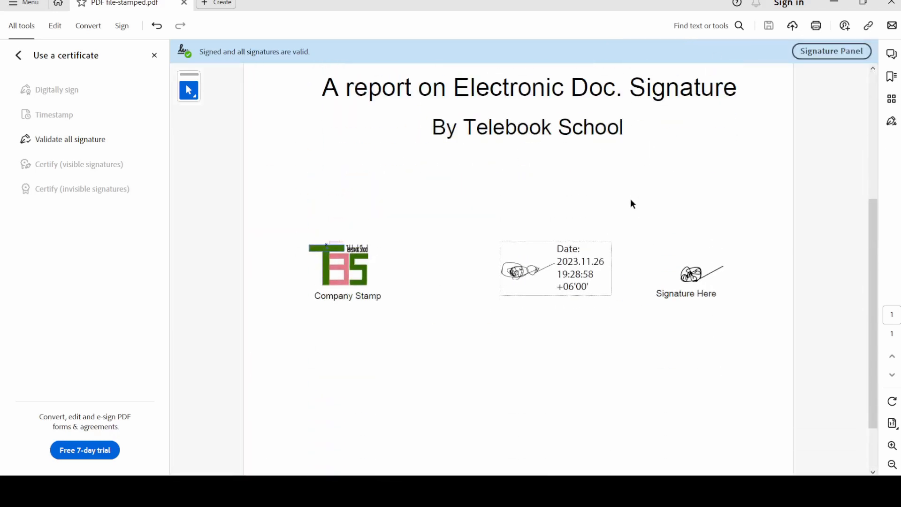
{"action": "left_click", "coordinate": [573, 271]}
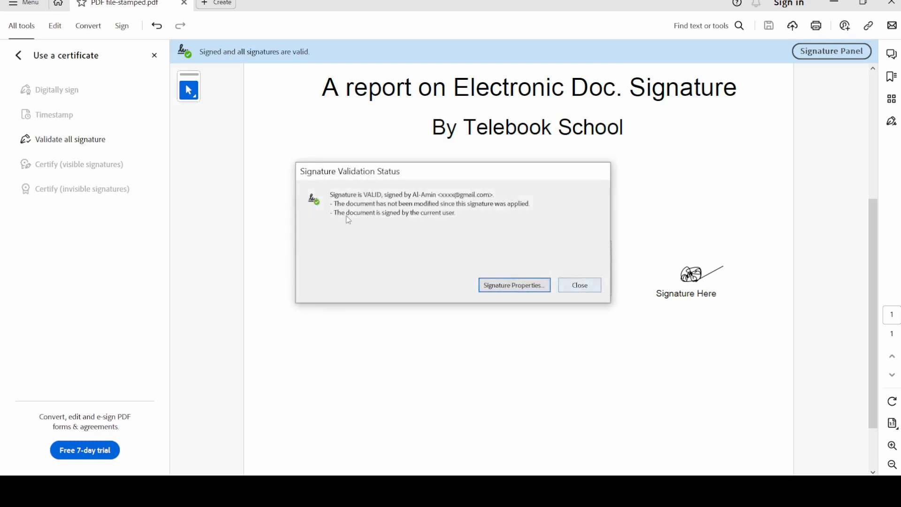
{"action": "left_click", "coordinate": [574, 282]}
{"action": "scroll", "coordinate": [644, 183], "scroll_direction": "up", "scroll_amount": 4}
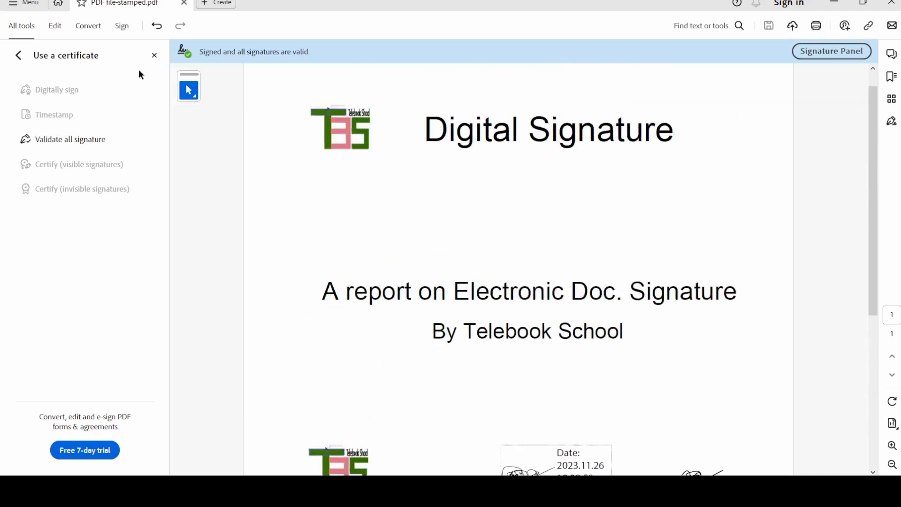
{"action": "scroll", "coordinate": [296, 77], "scroll_direction": "up", "scroll_amount": 1}
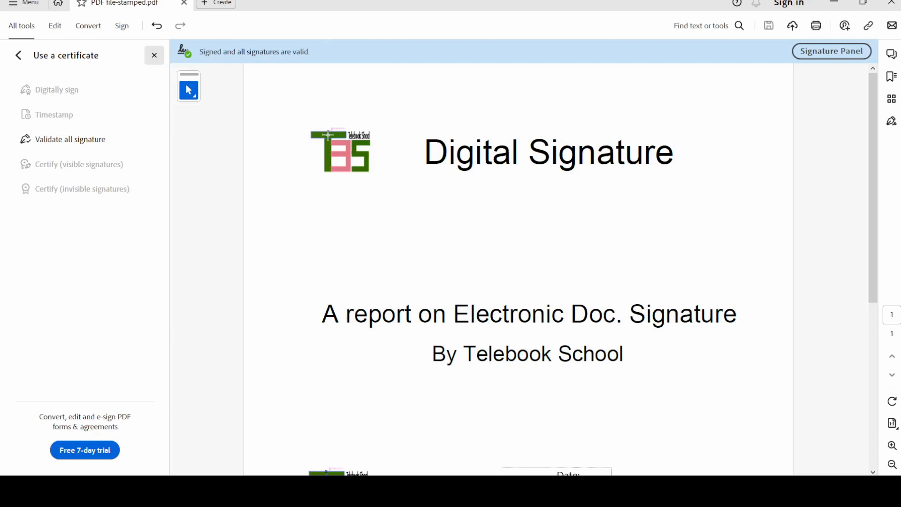
{"action": "scroll", "coordinate": [331, 143], "scroll_direction": "down", "scroll_amount": 5}
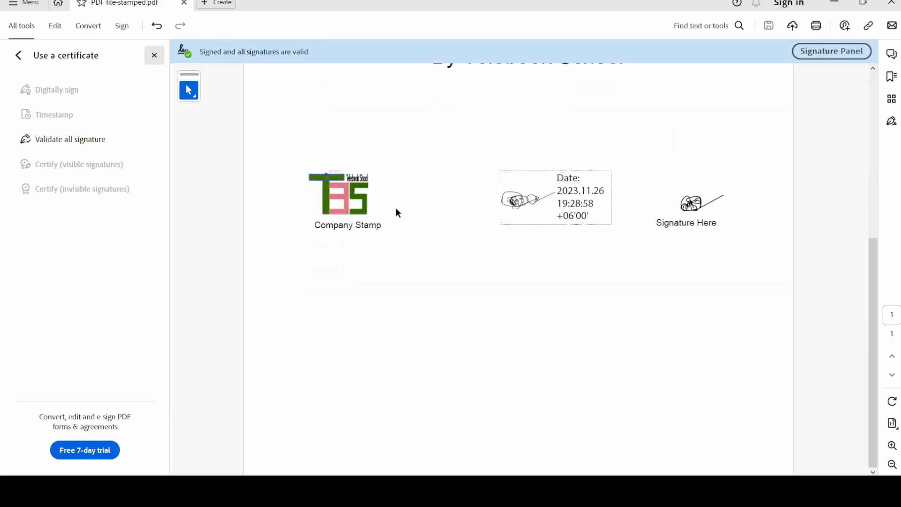
{"action": "scroll", "coordinate": [396, 209], "scroll_direction": "up", "scroll_amount": 5}
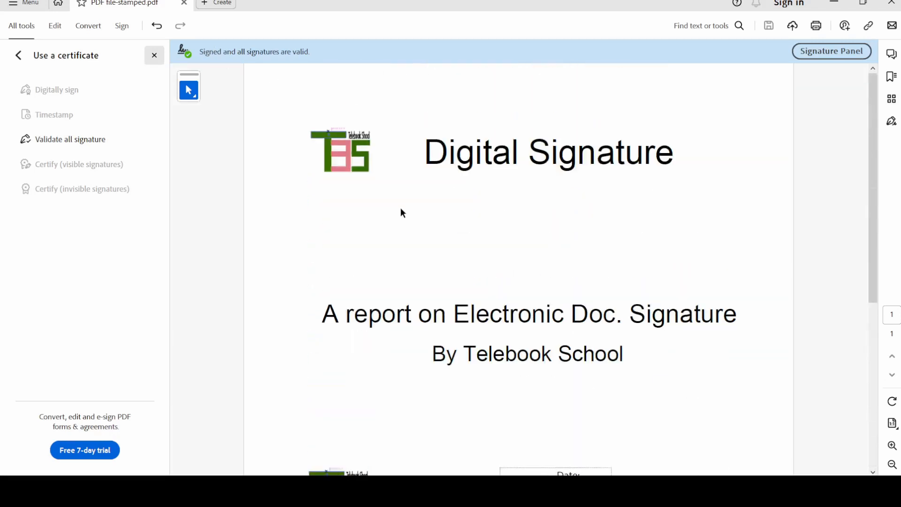
{"action": "scroll", "coordinate": [402, 211], "scroll_direction": "down", "scroll_amount": 3}
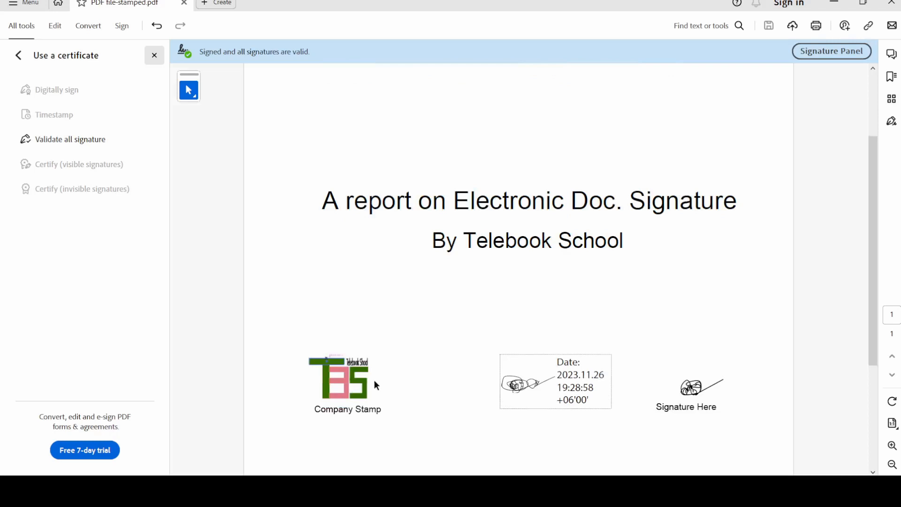